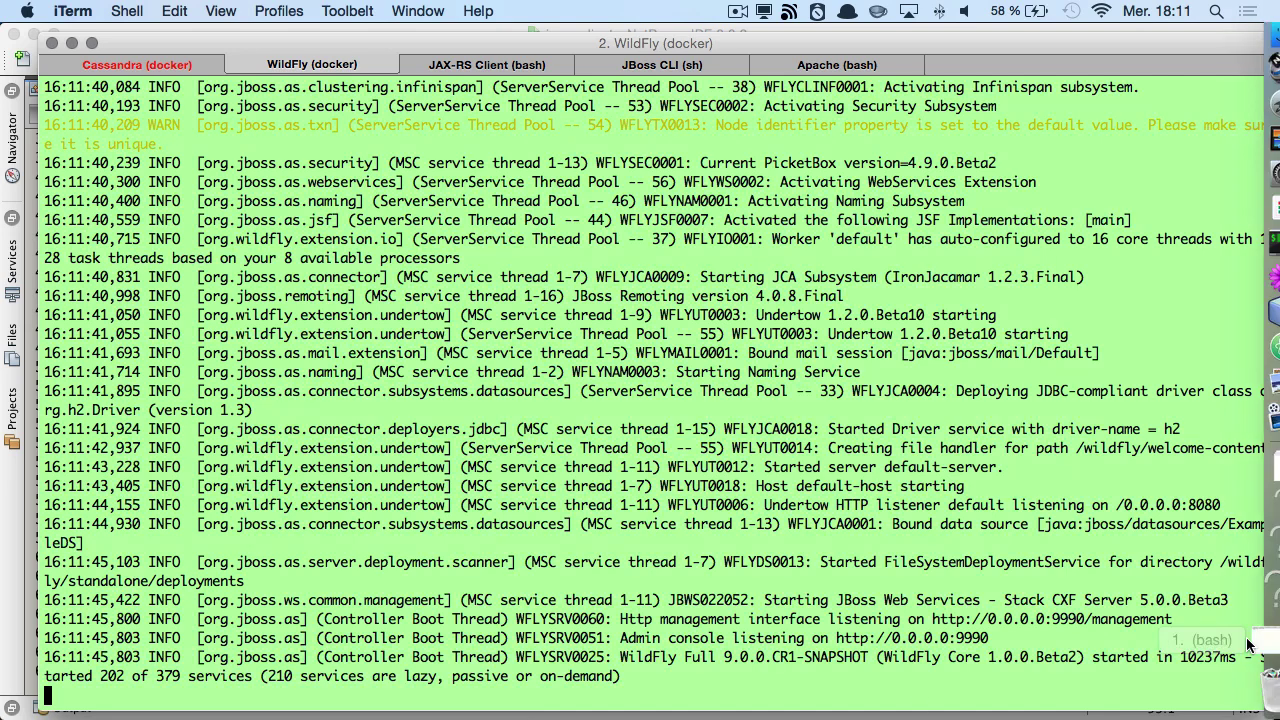
# - Highlight 'started' and the 202-services count in the WildFly log, then call up the launcher
pyautogui.doubleClick(1108, 657)
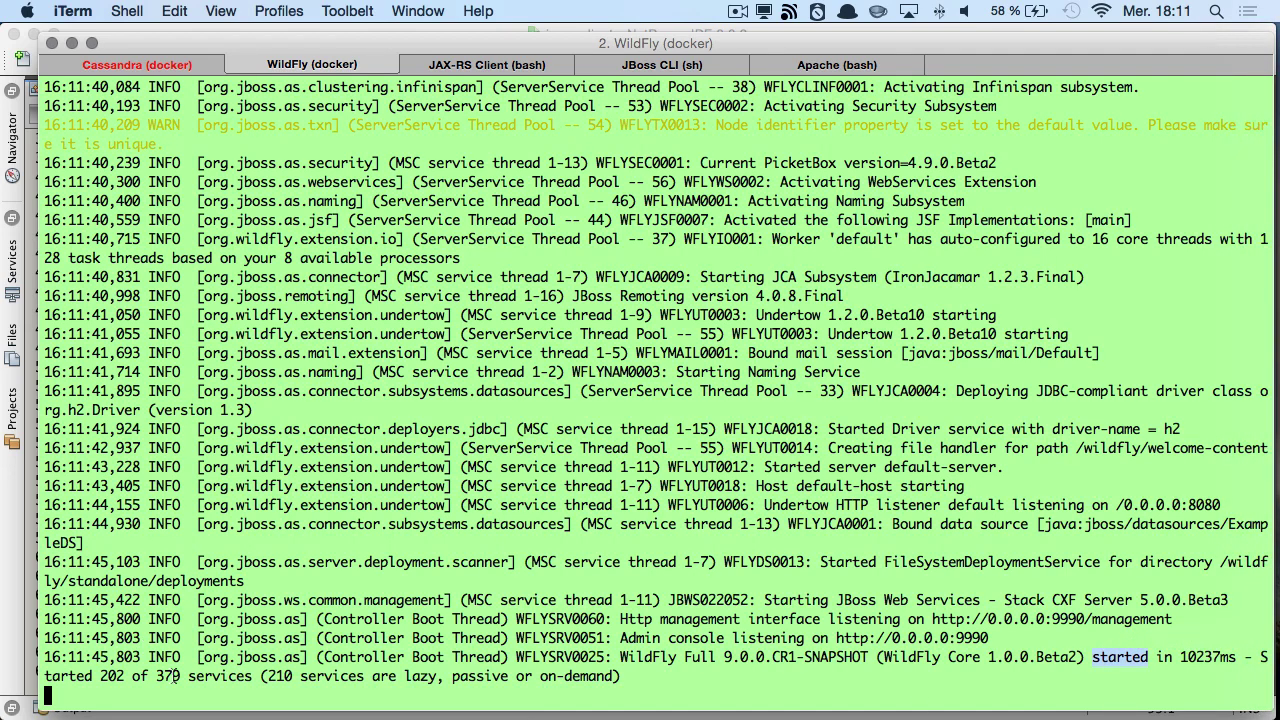
pyautogui.doubleClick(111, 677)
pyautogui.hotkey('alt', 'space')
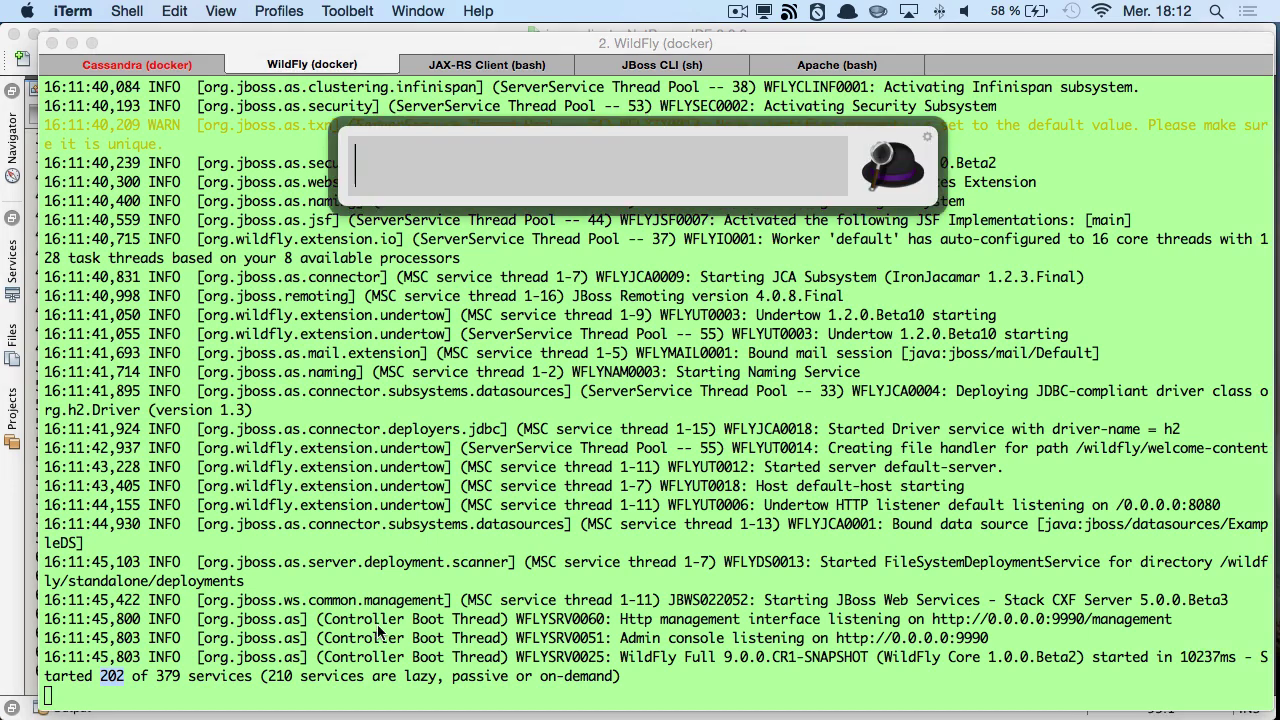
# - Launch Firefox and start entering the docker: address
pyautogui.write('fir')
pyautogui.press('Return')
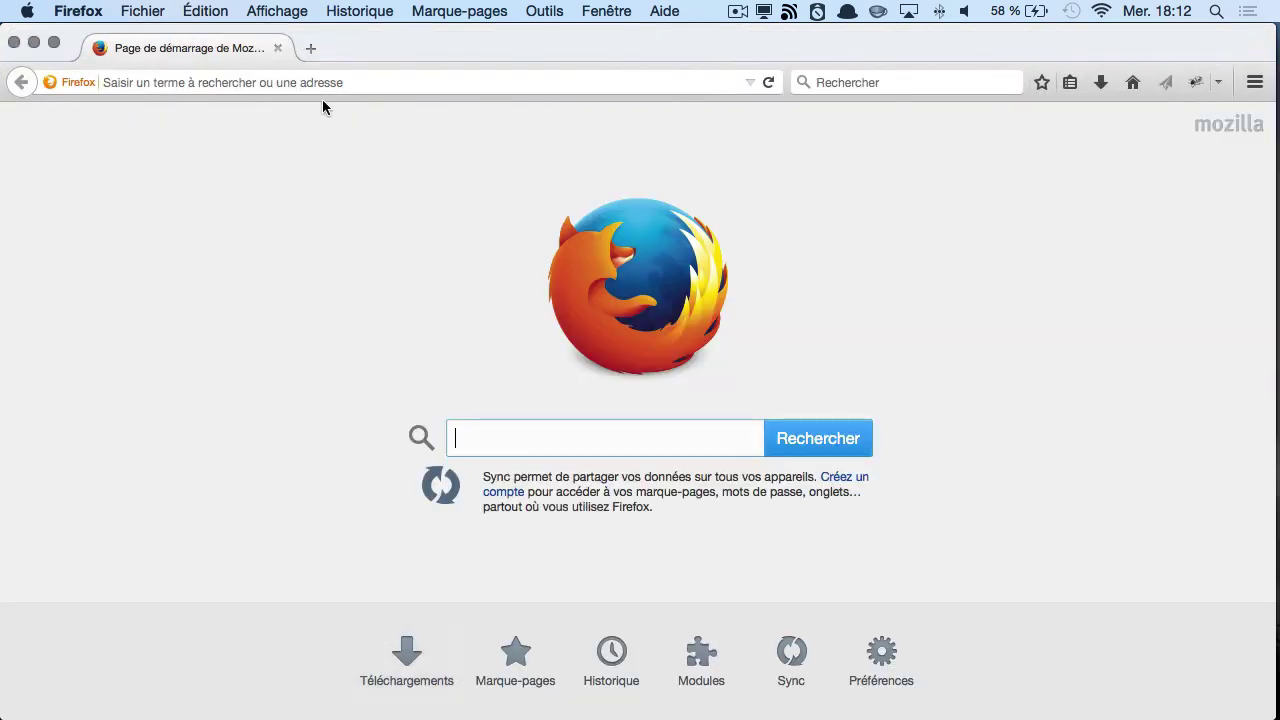
pyautogui.click(320, 89)
pyautogui.write('docker')
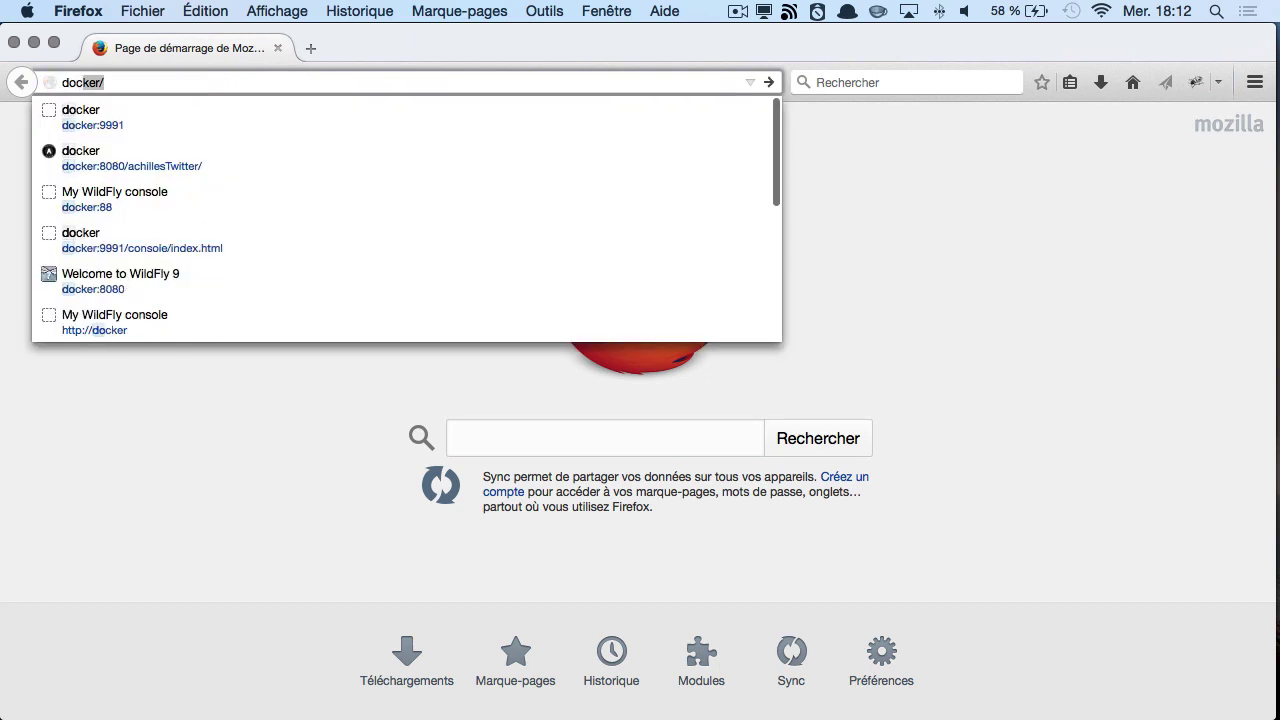
pyautogui.write(':')
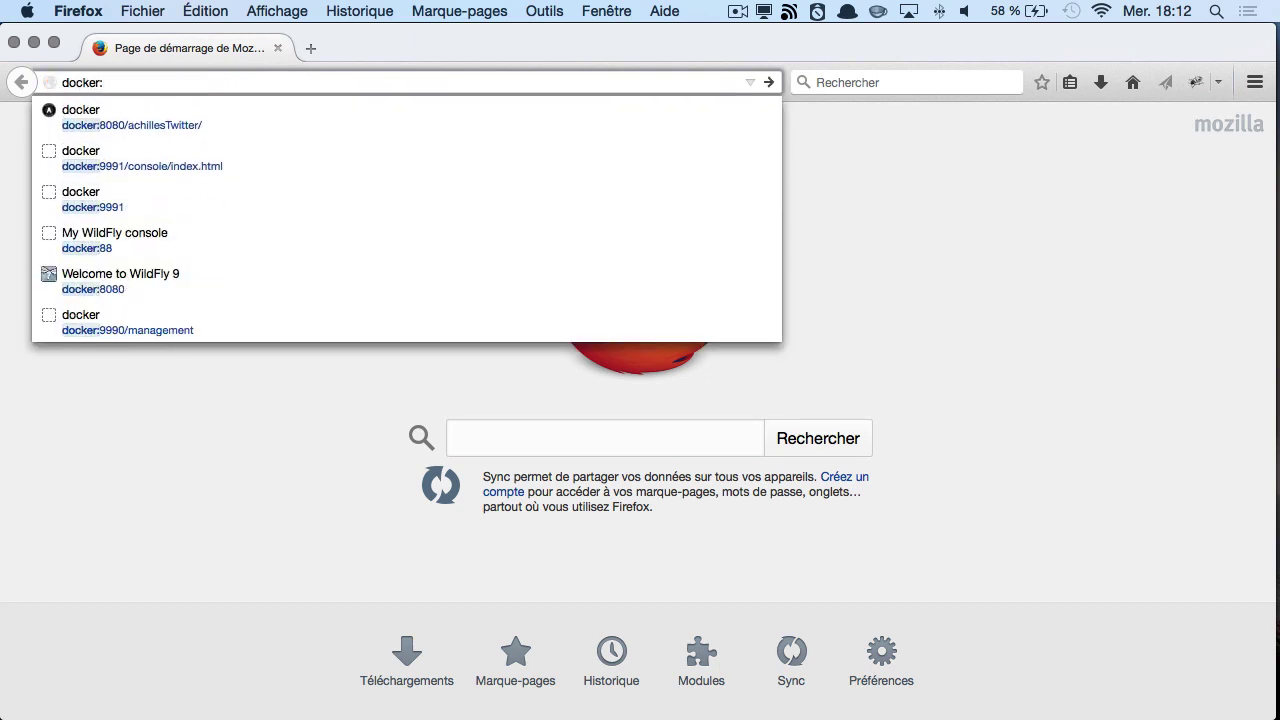
# - Check the 9990 console port in the iTerm log, then load docker:9991
pyautogui.press('super+Tab')
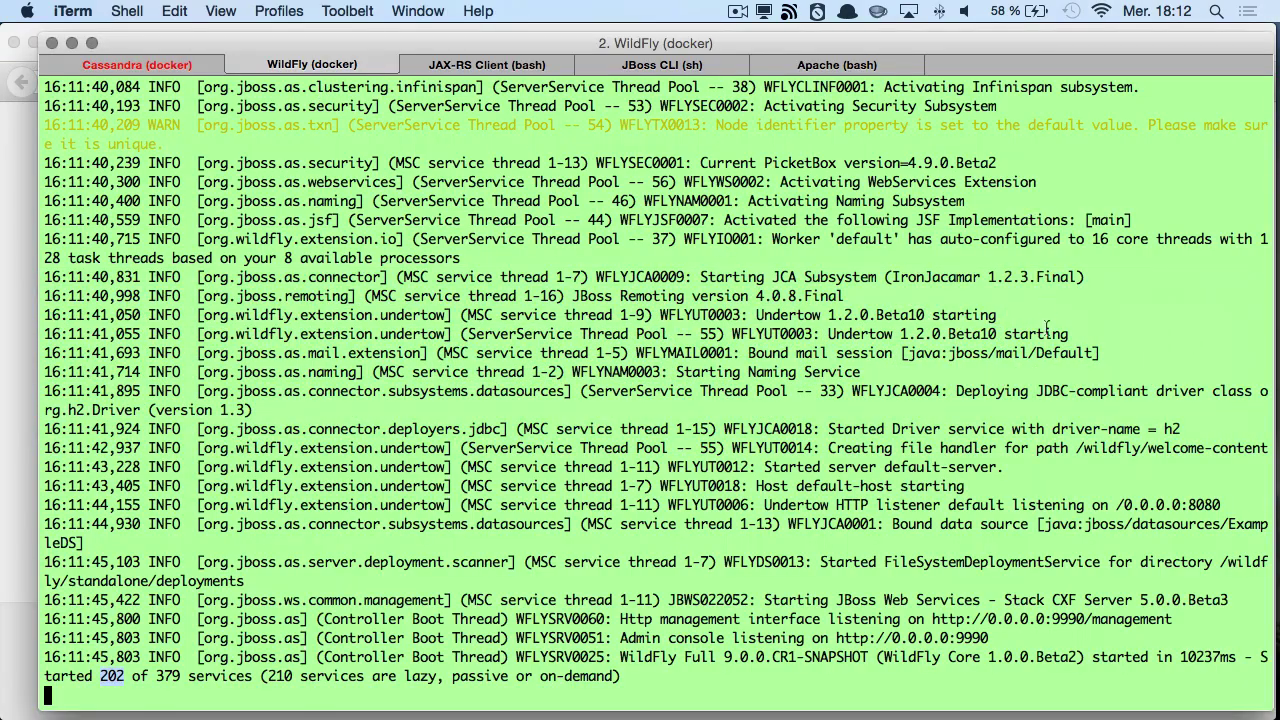
pyautogui.doubleClick(970, 637)
pyautogui.press('super+Tab')
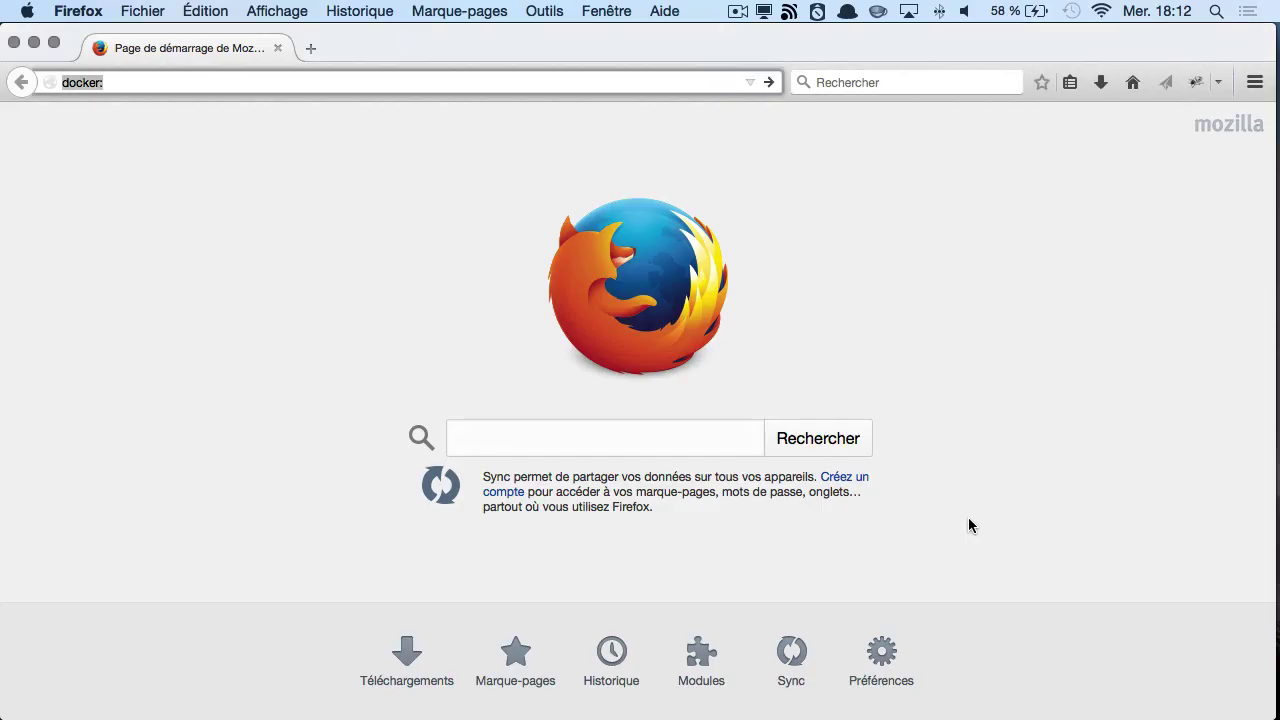
pyautogui.press('Right')
pyautogui.write('9991')
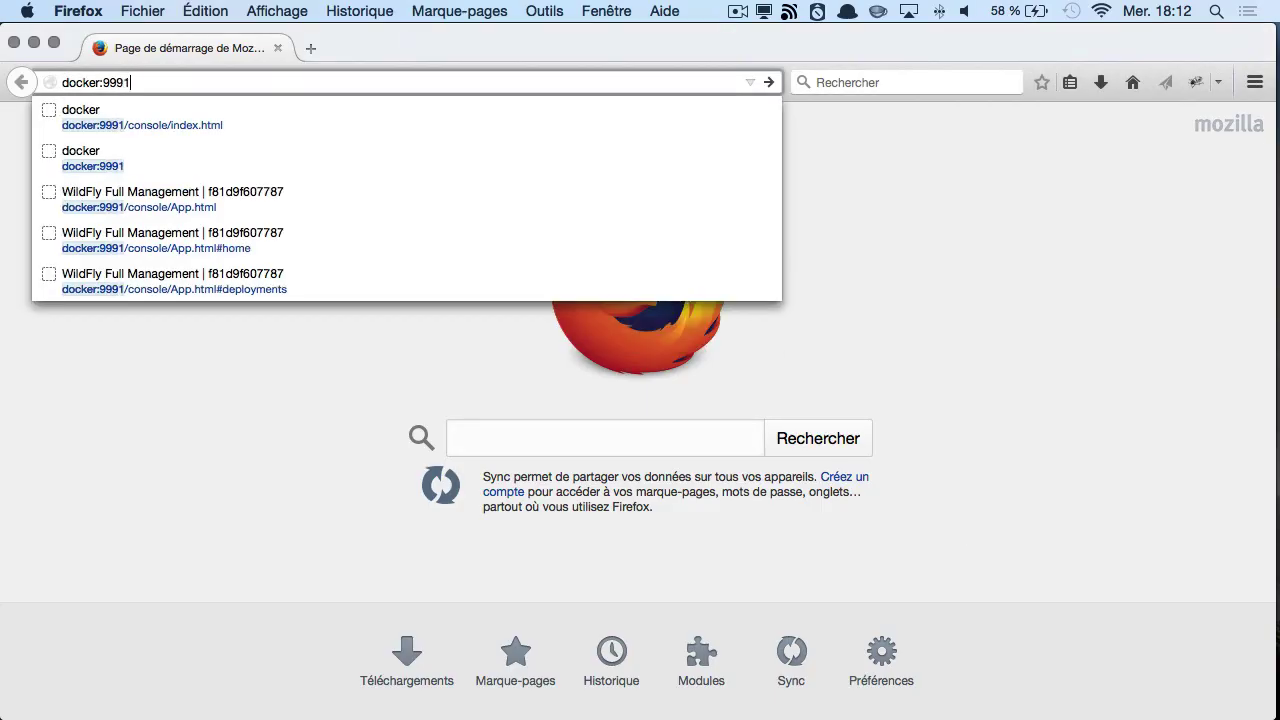
pyautogui.press('Return')
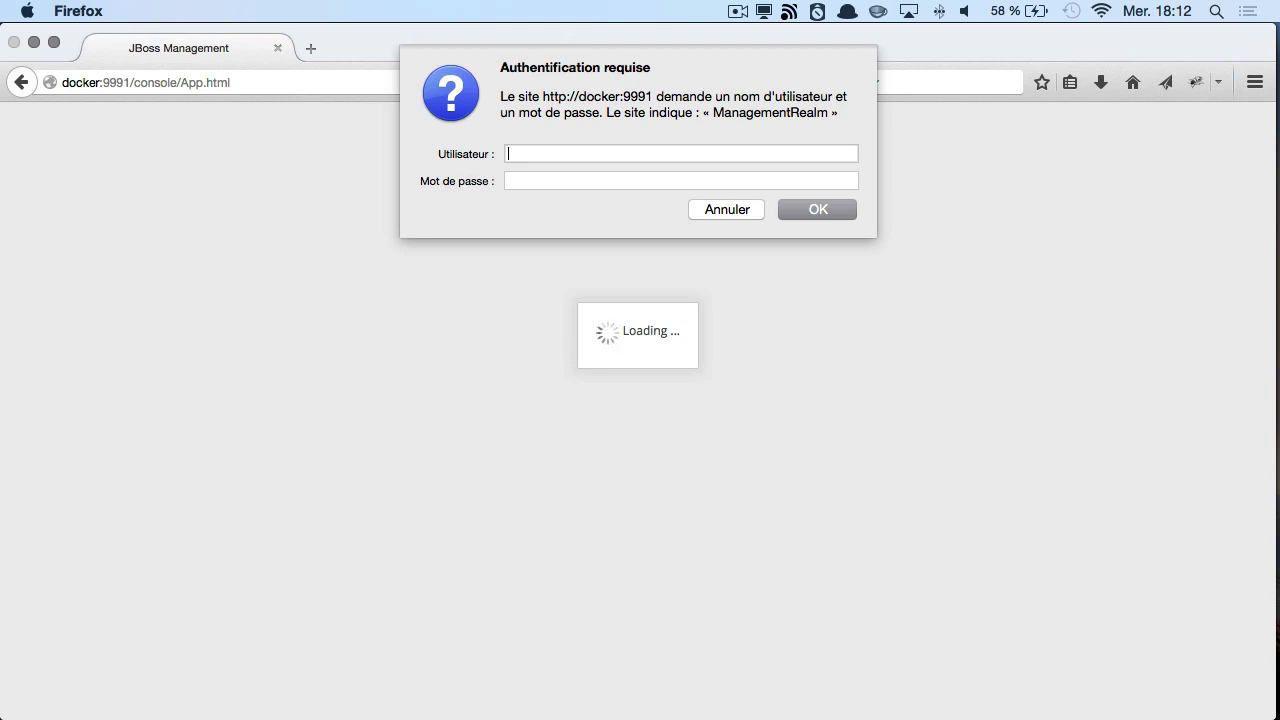
# - Log in with the admin user name and password, then go to Deployments
pyautogui.write('admin')
pyautogui.press('Tab')
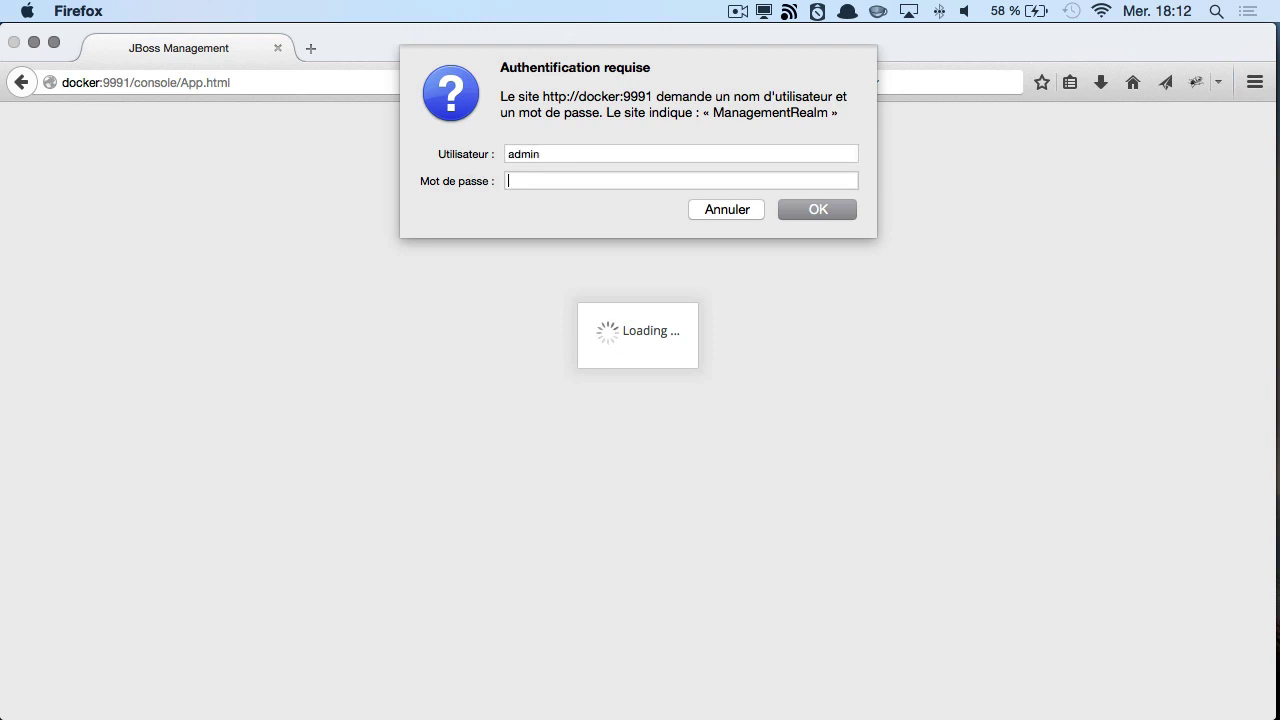
pyautogui.write('admin1234')
pyautogui.press('Return')
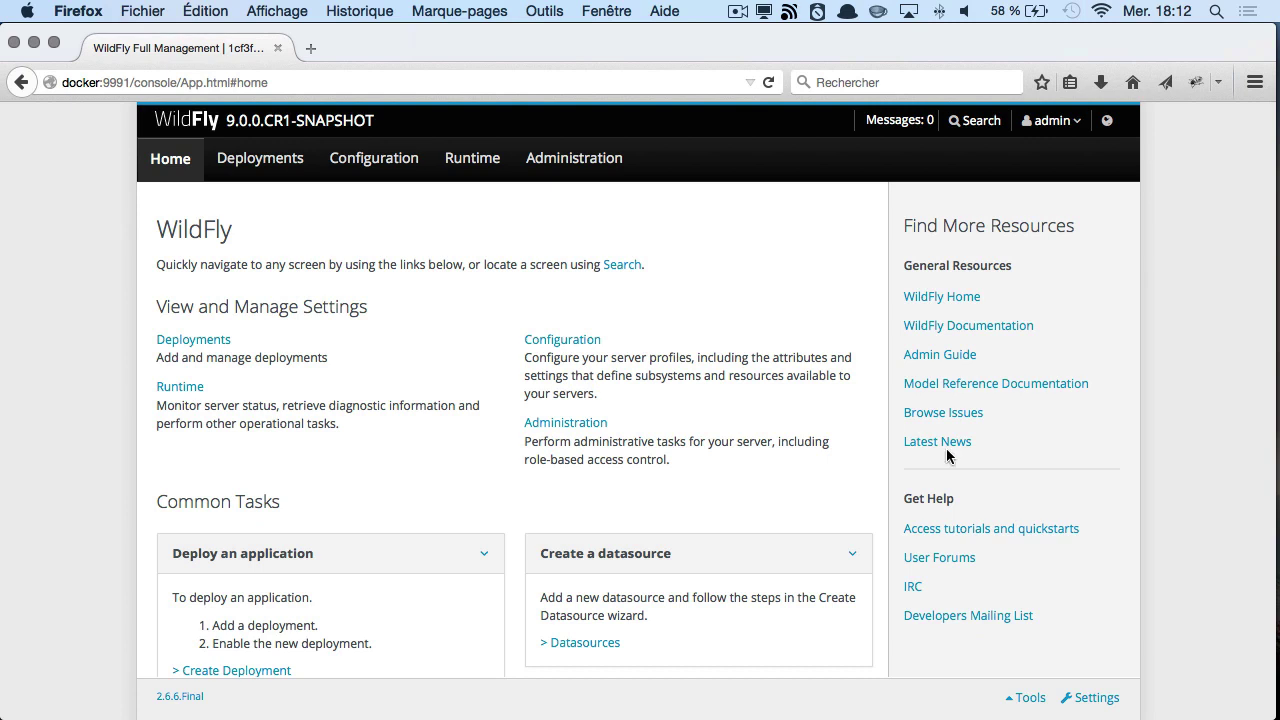
pyautogui.click(260, 165)
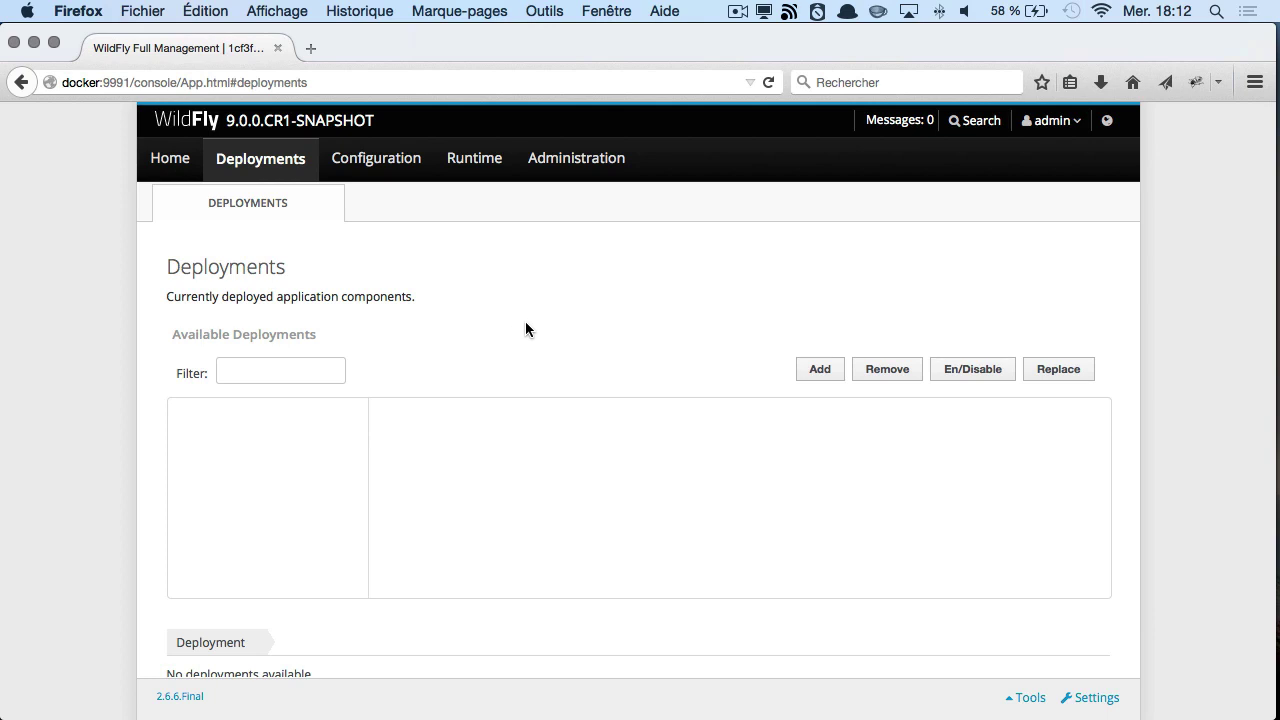
# - Upload achillesTwitter.war as a new deployment with default name and runtime name, and save
pyautogui.click(816, 372)
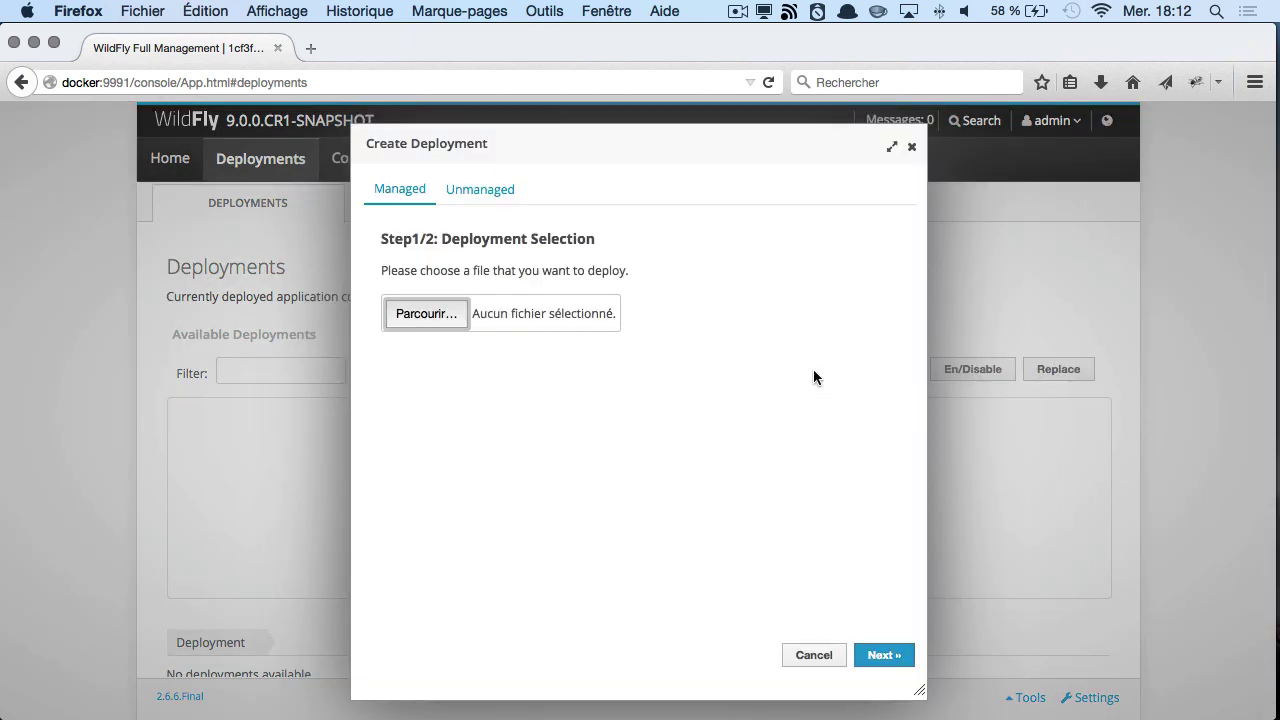
pyautogui.click(428, 316)
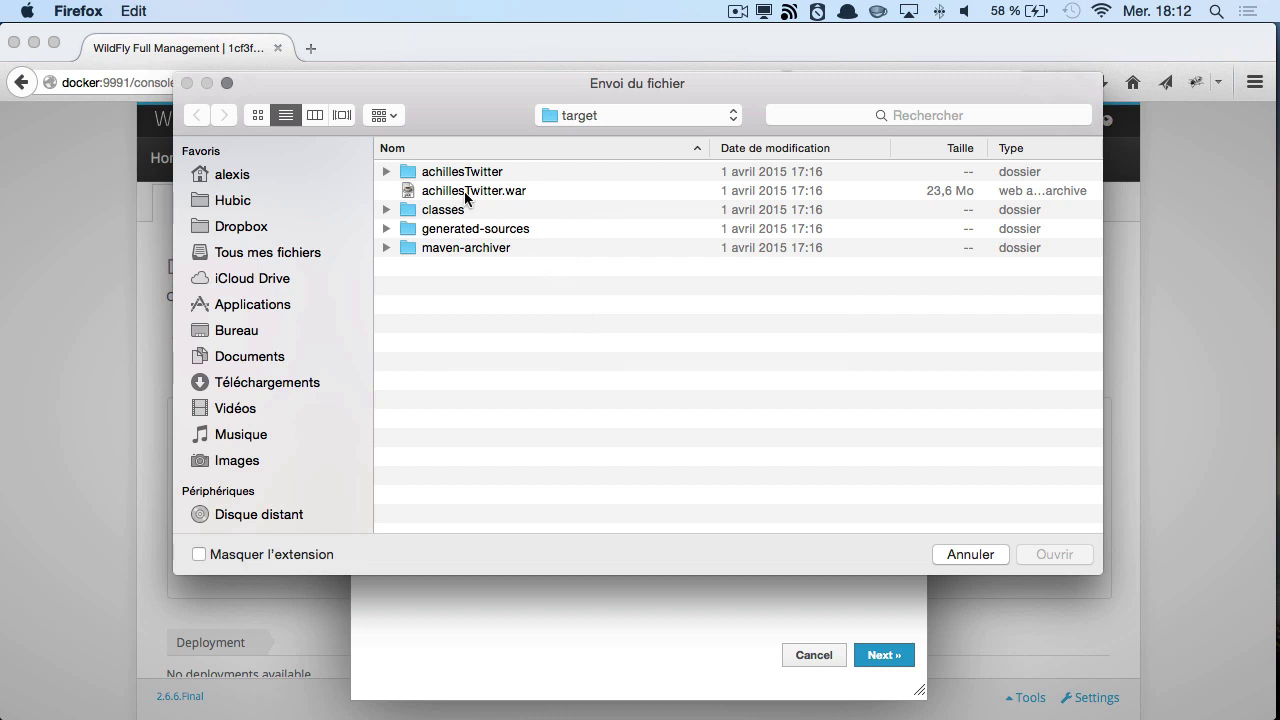
pyautogui.click(464, 191)
pyautogui.click(1043, 554)
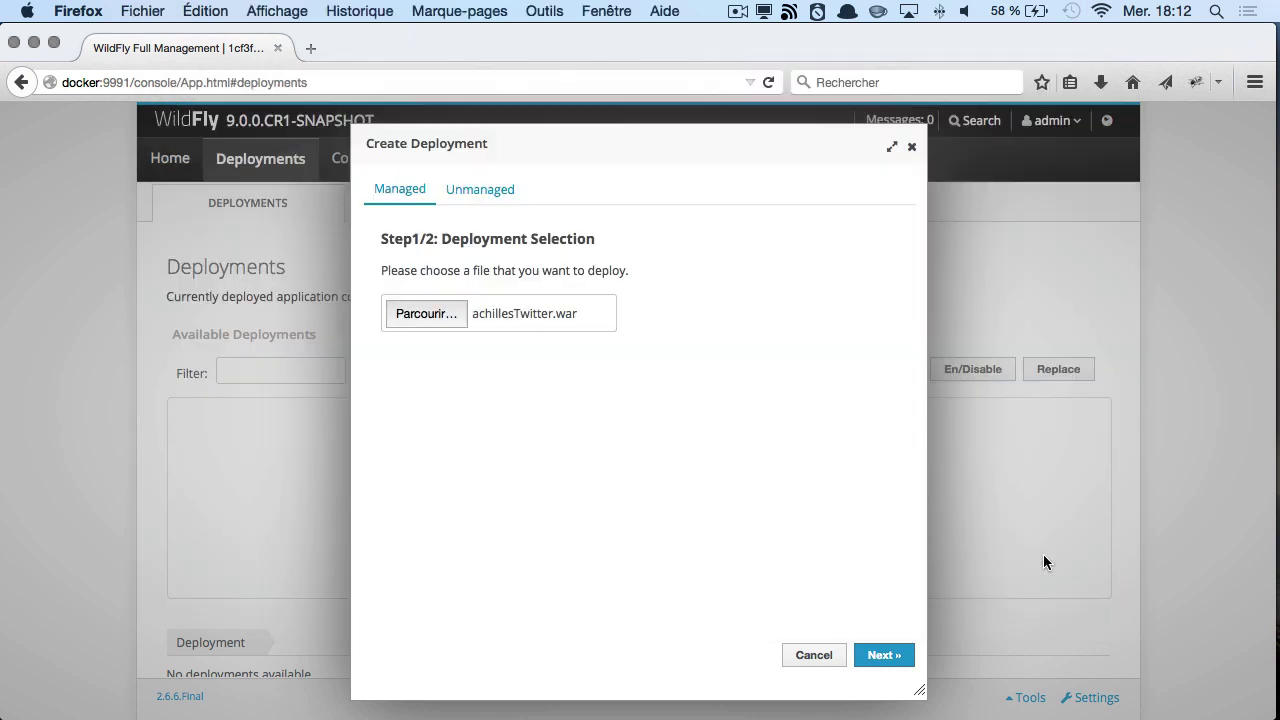
pyautogui.click(885, 655)
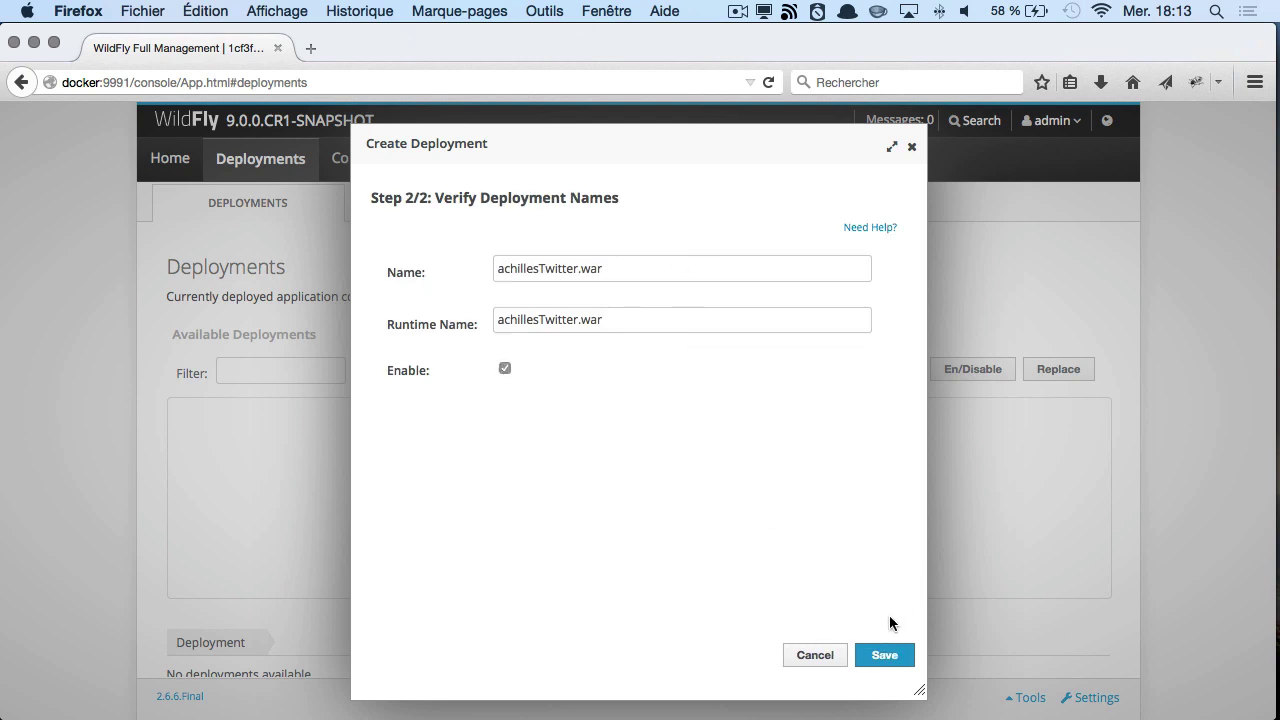
pyautogui.click(889, 654)
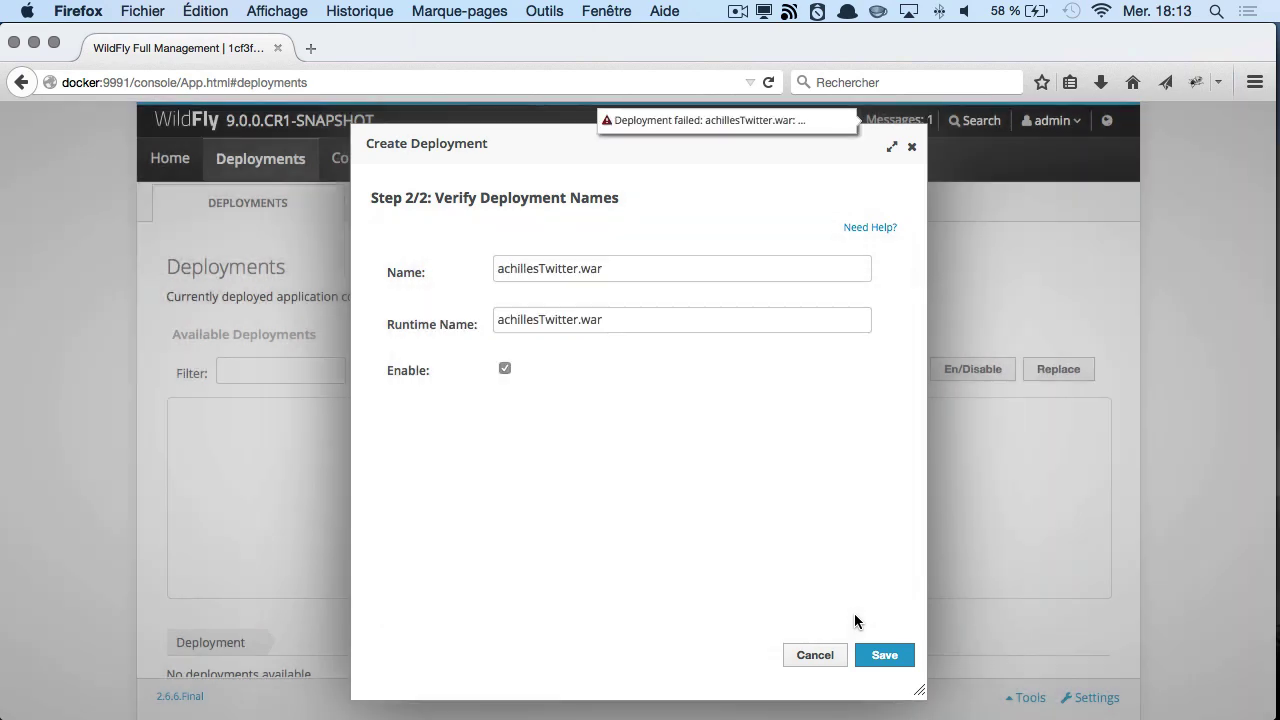
# - Close the deployment wizard and open the 'Deployment failed' message details
pyautogui.click(815, 655)
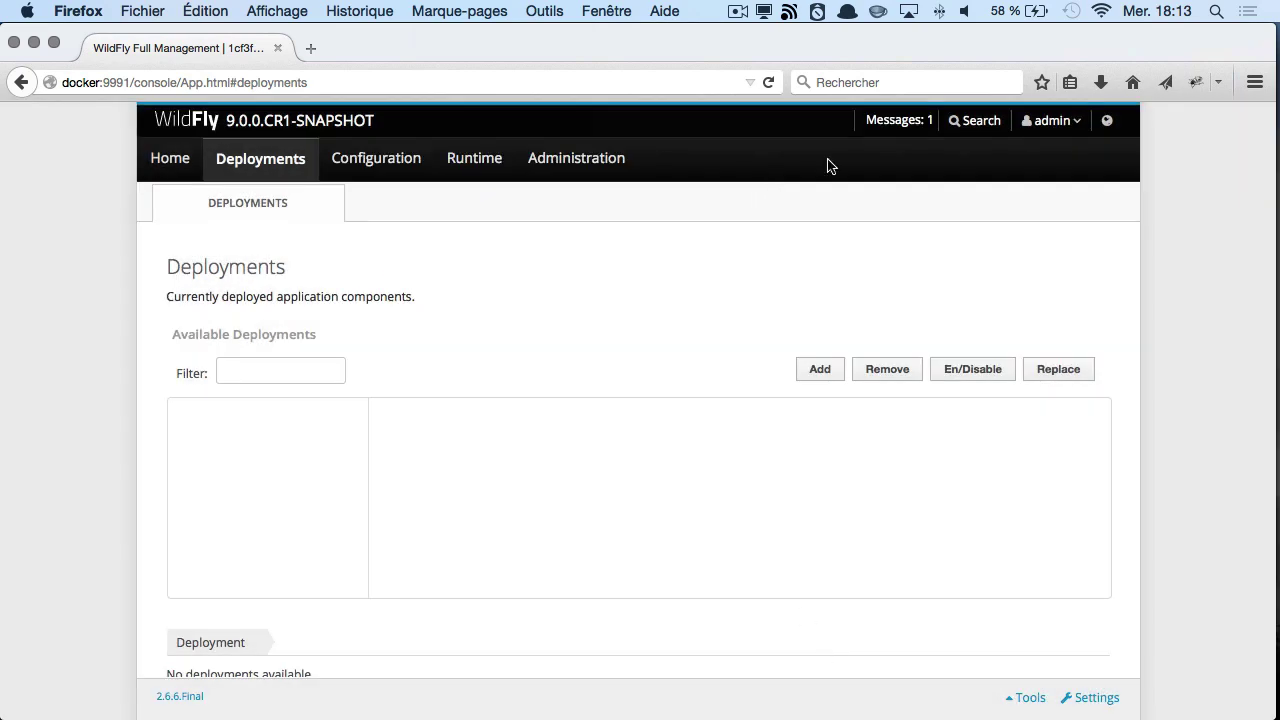
pyautogui.click(908, 121)
pyautogui.click(928, 163)
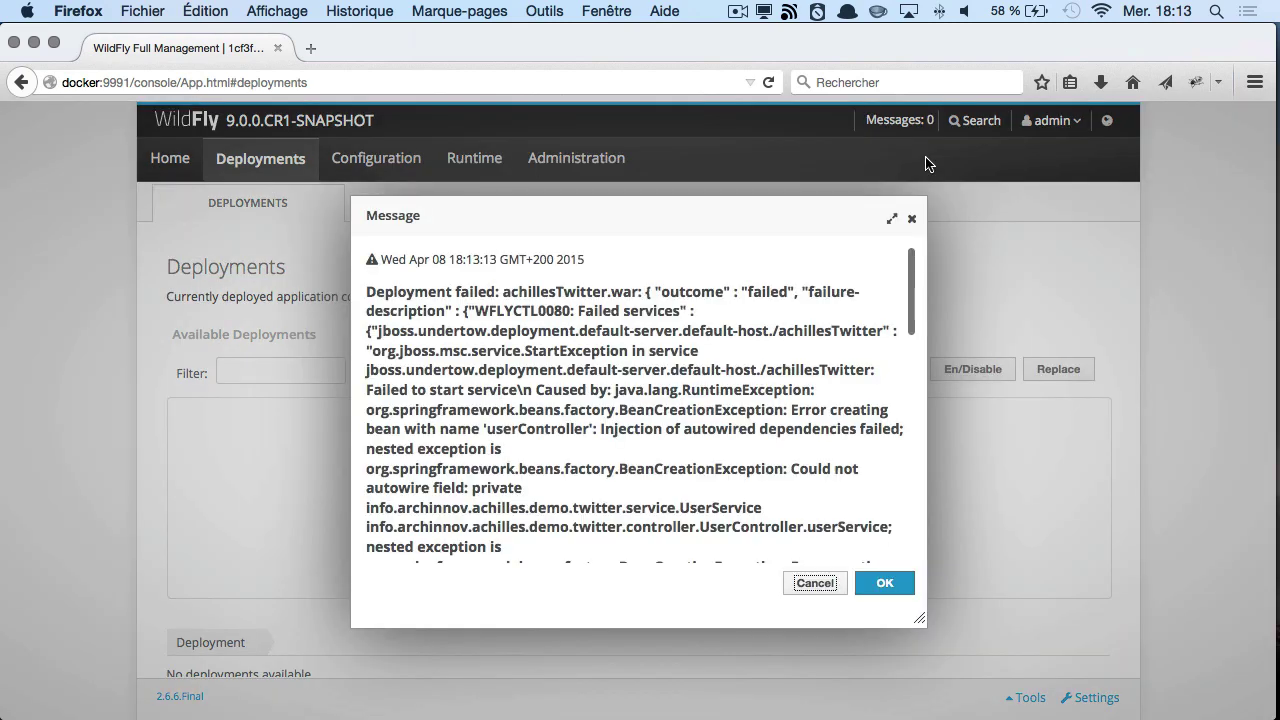
# - Enlarge the error window, highlight the missing keyspace 'achilles' cause, then close it
pyautogui.moveTo(918, 620); pyautogui.dragTo(1272, 610)
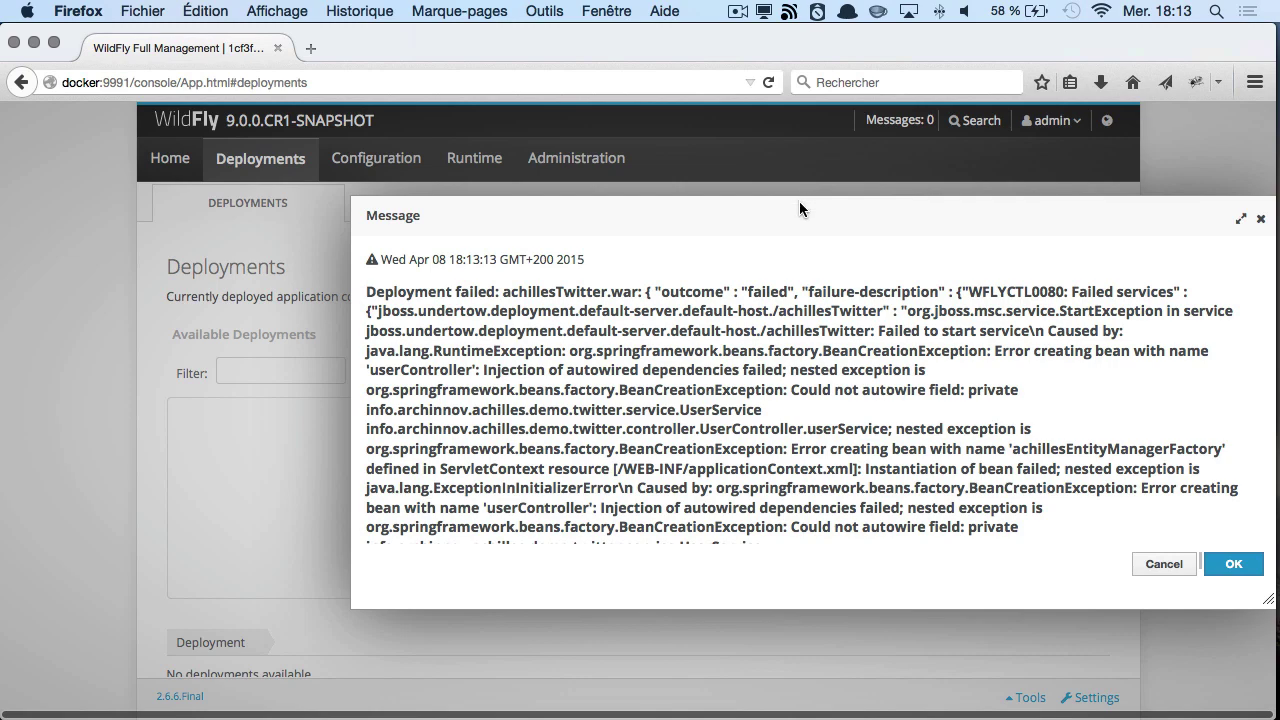
pyautogui.moveTo(799, 201); pyautogui.dragTo(533, 93)
pyautogui.scroll(-5, 547, 280)
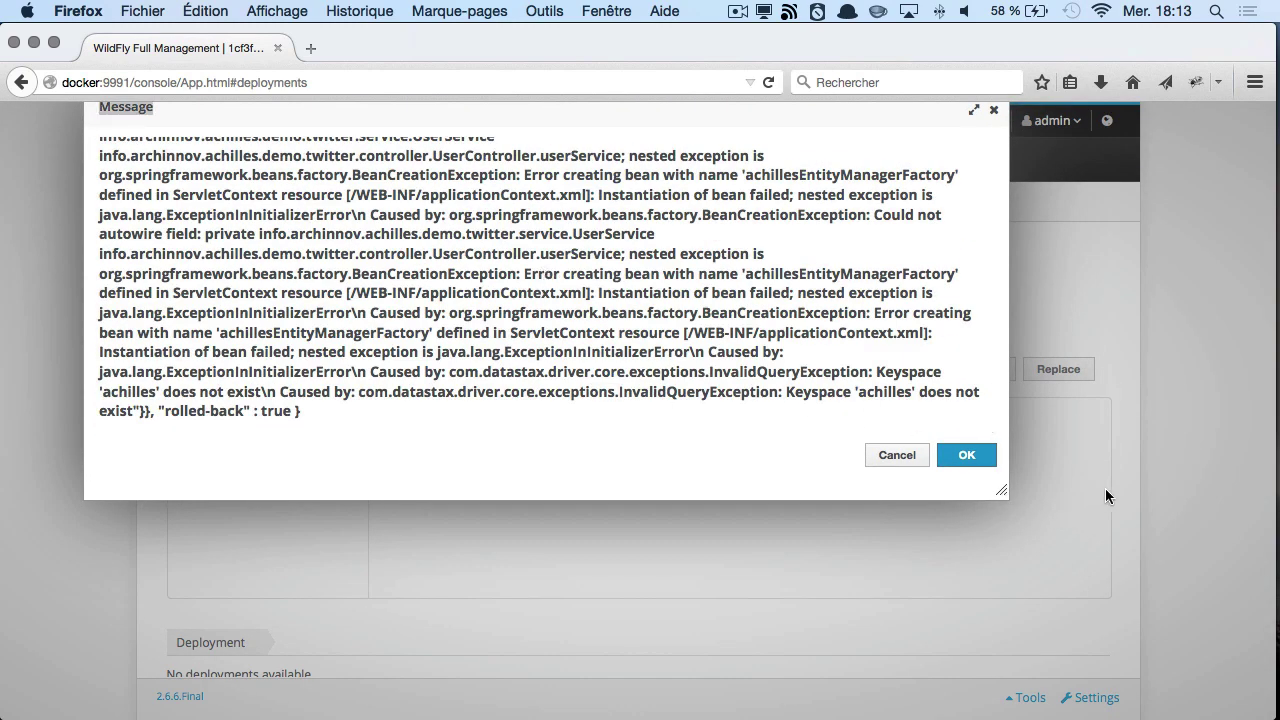
pyautogui.moveTo(1003, 494); pyautogui.dragTo(1216, 512)
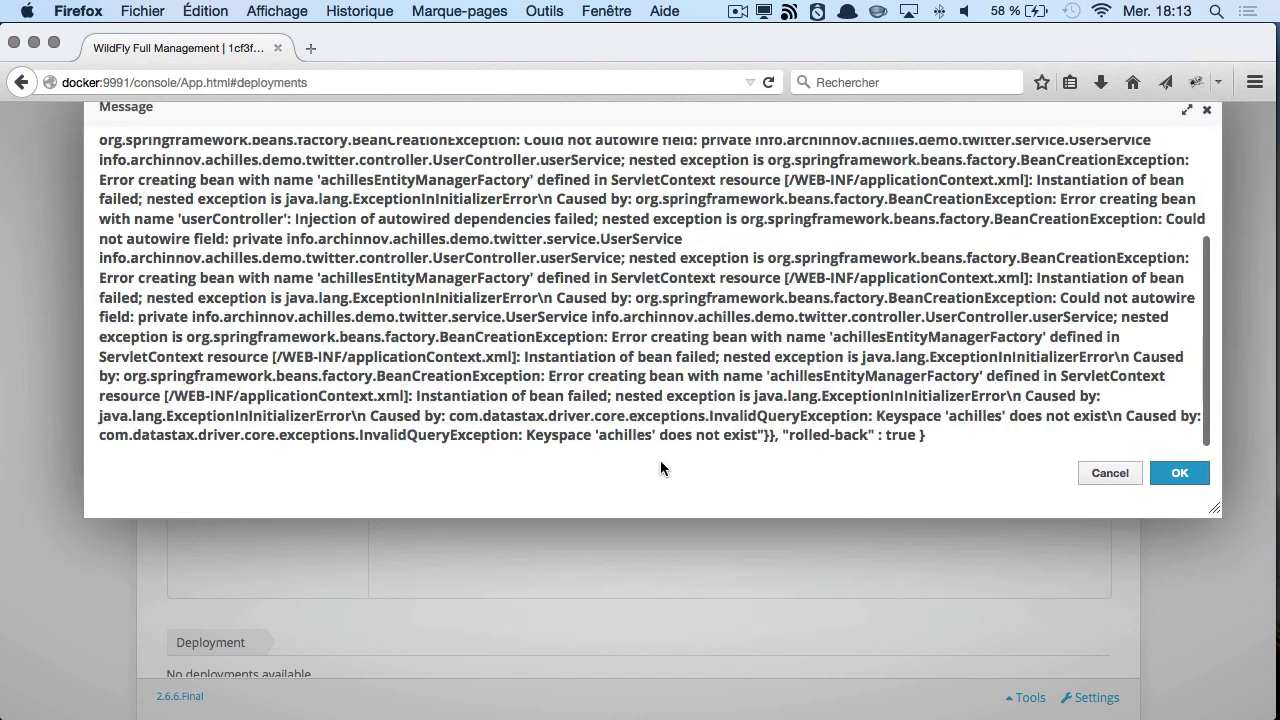
pyautogui.moveTo(525, 434); pyautogui.dragTo(674, 438)
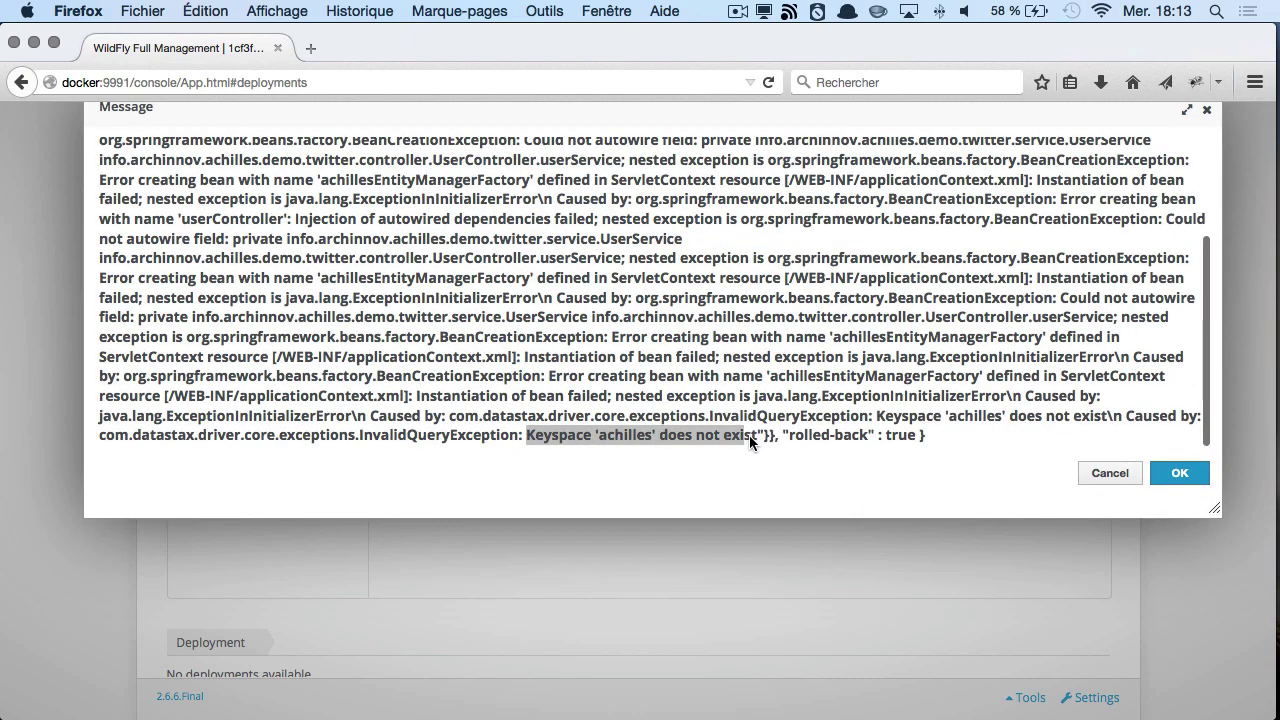
pyautogui.moveTo(752, 436); pyautogui.dragTo(755, 437)
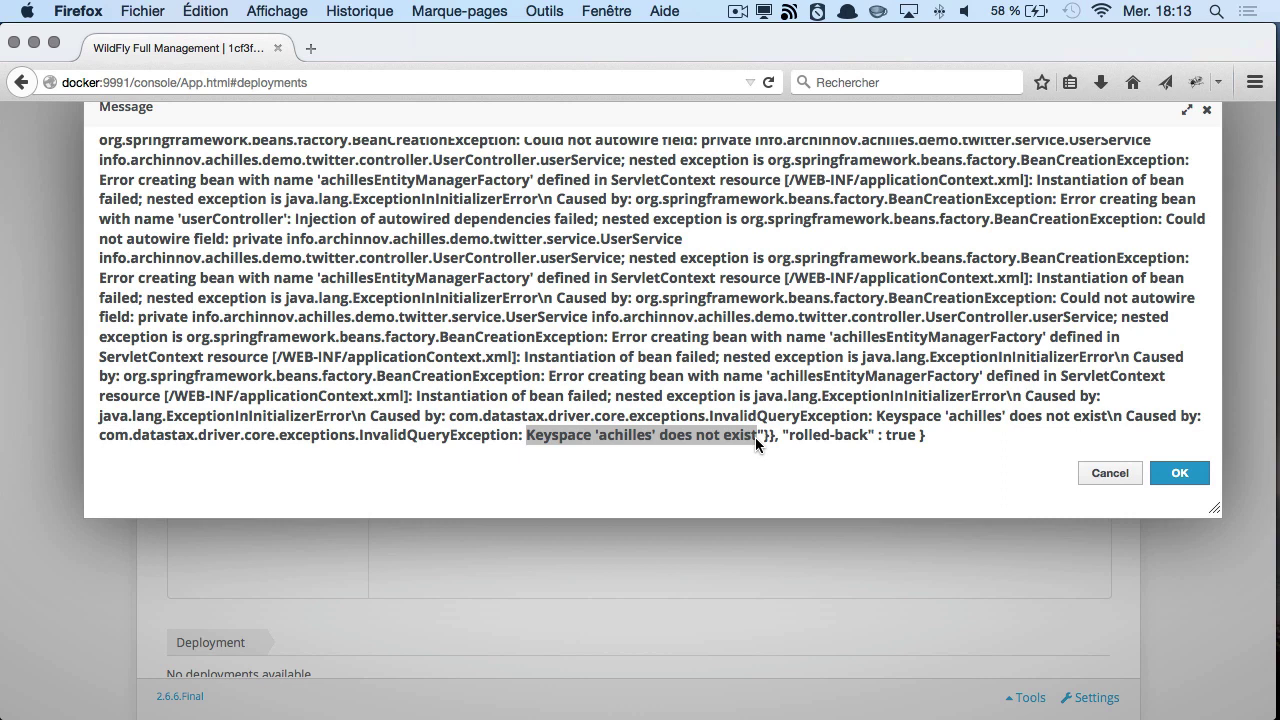
pyautogui.click(1000, 465)
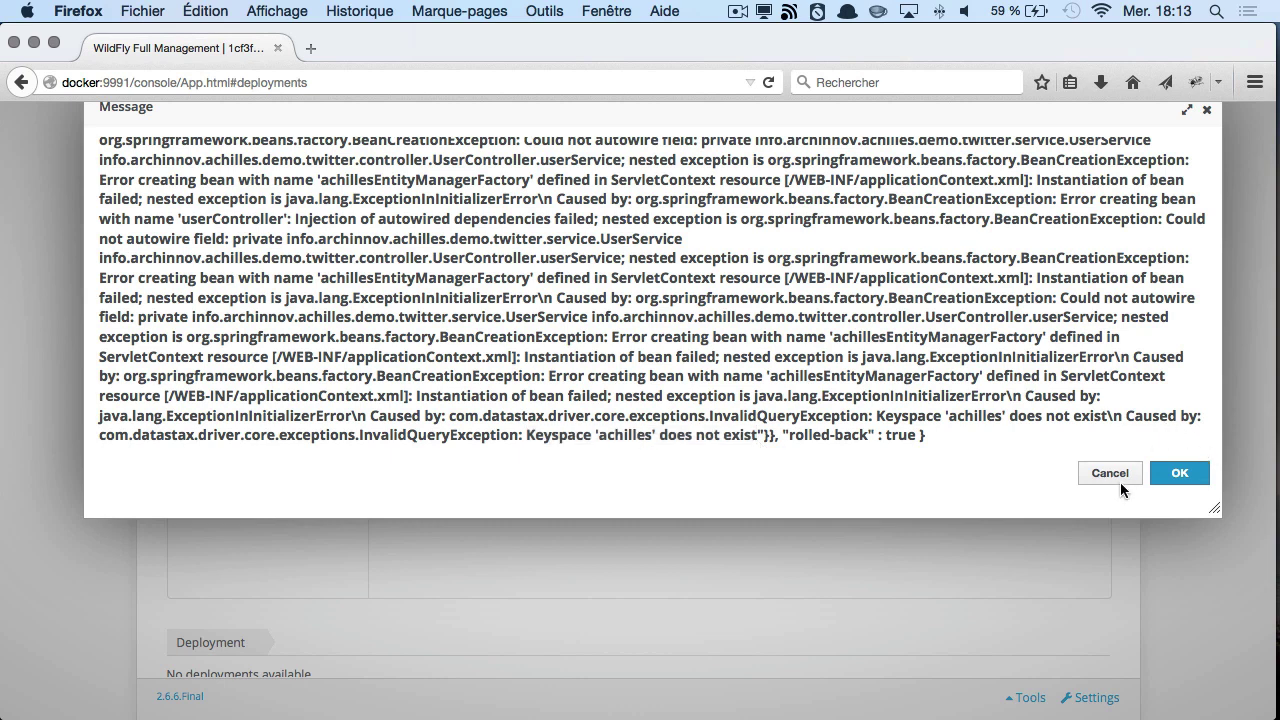
pyautogui.click(1110, 473)
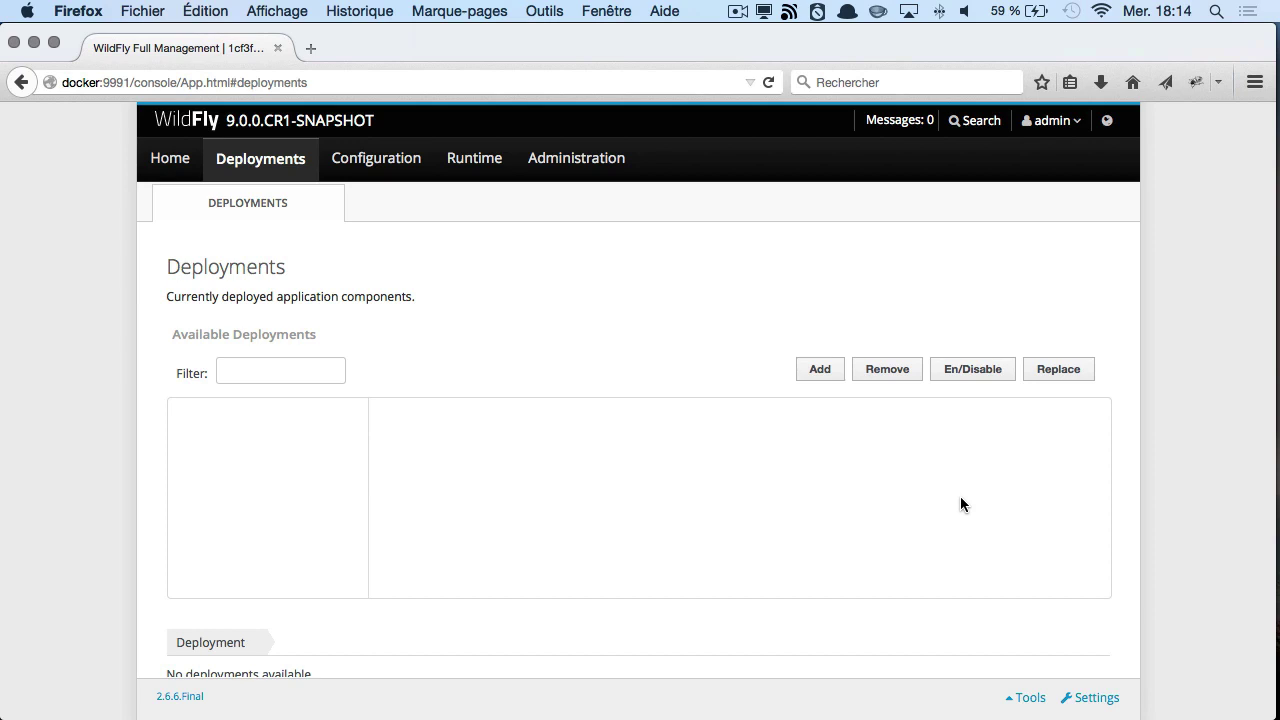
pyautogui.press('super+t')
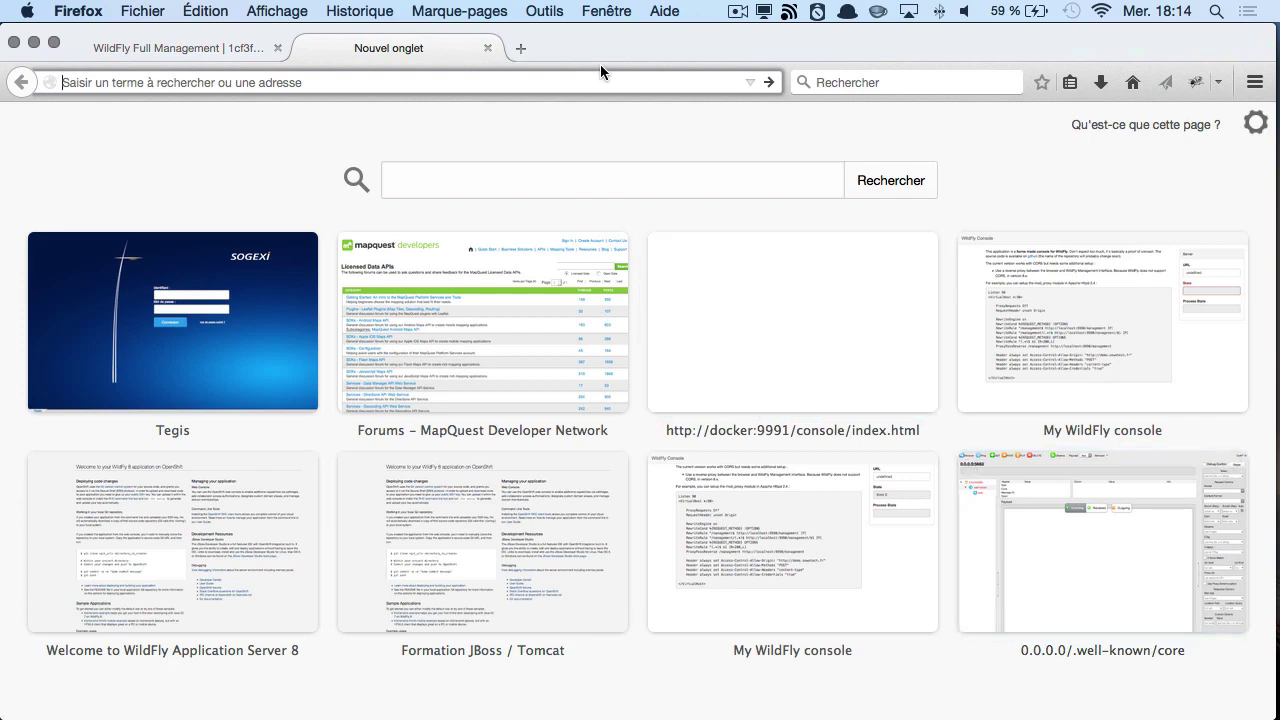
pyautogui.write('docker/')
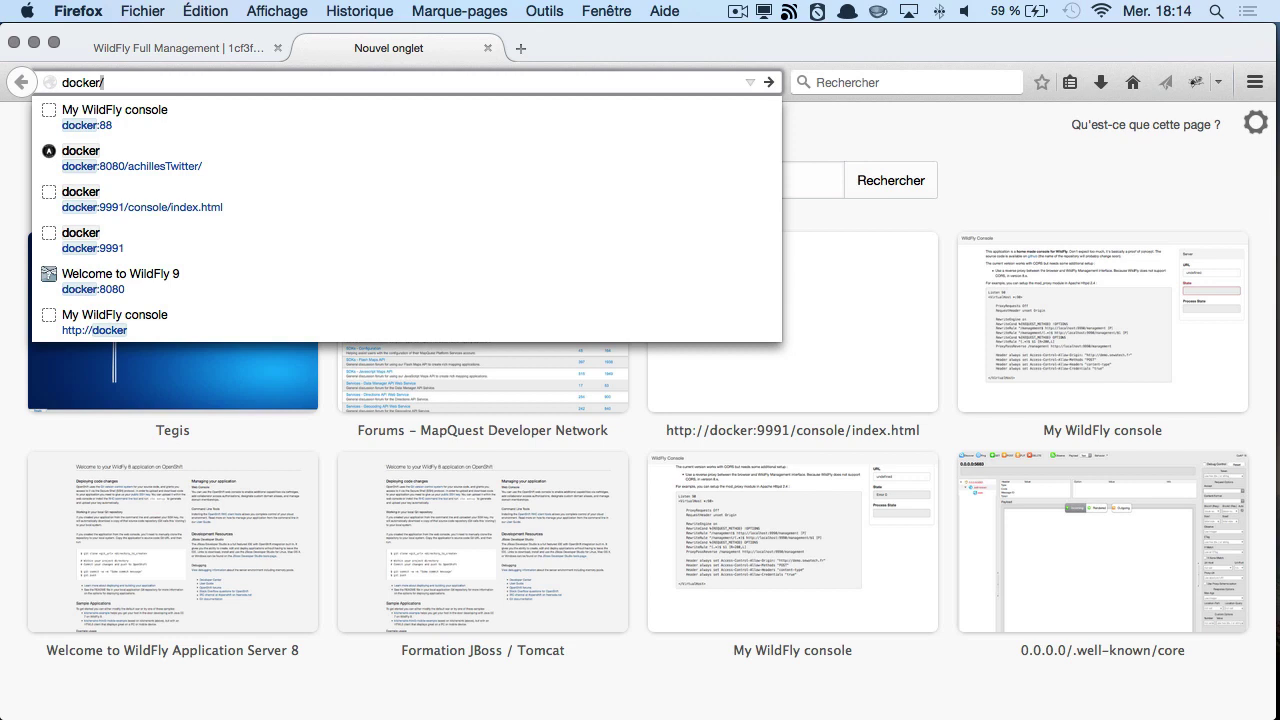
pyautogui.press('BackSpace')
pyautogui.press('Return')
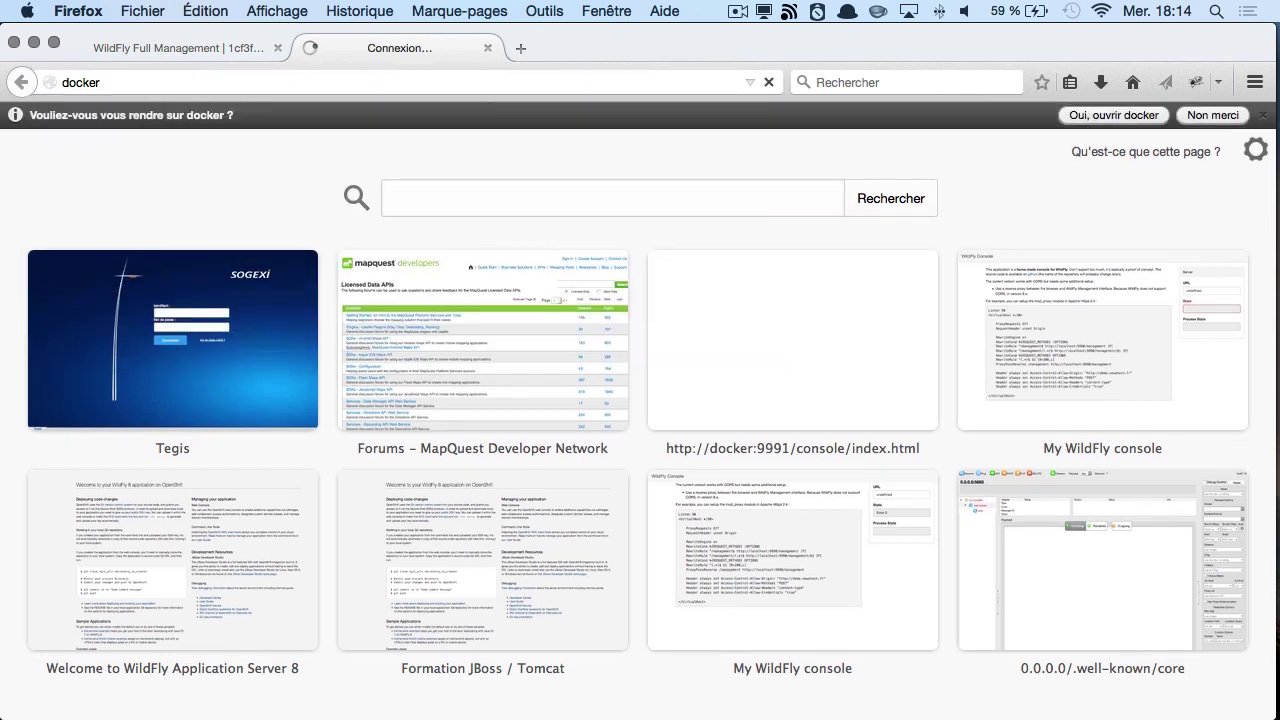
pyautogui.click(545, 84)
pyautogui.write('htt')
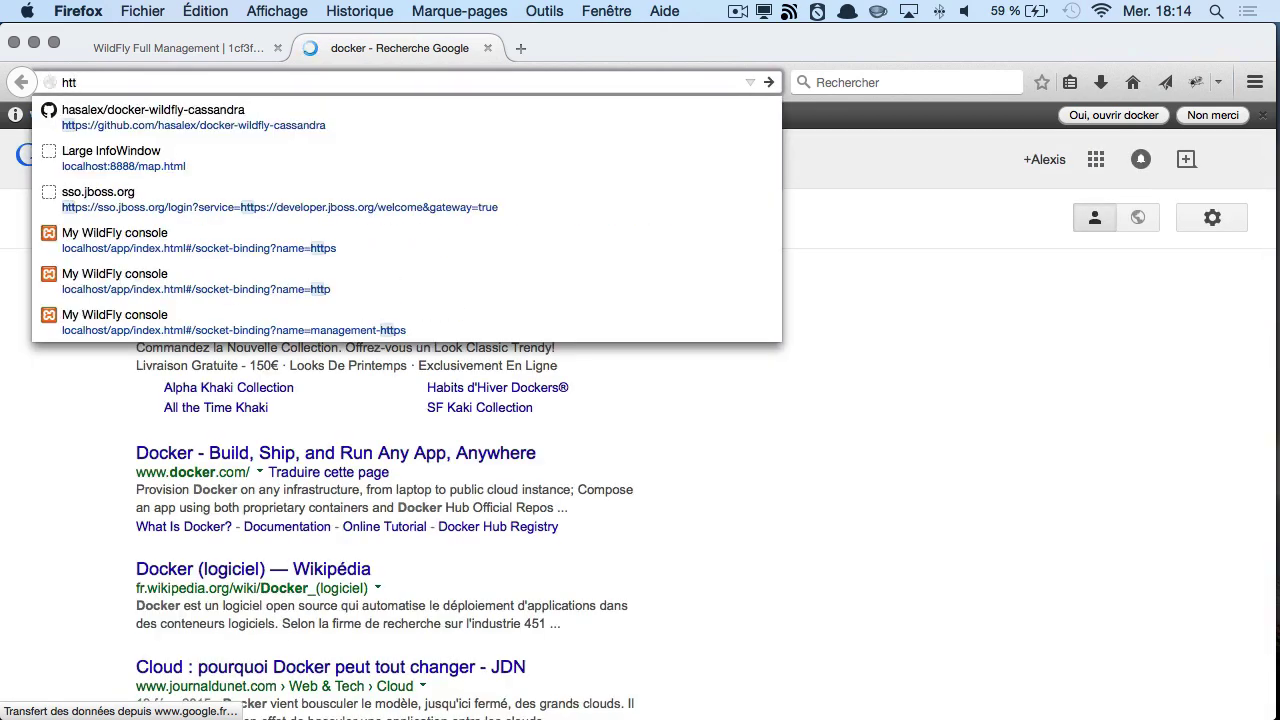
pyautogui.write('p://d')
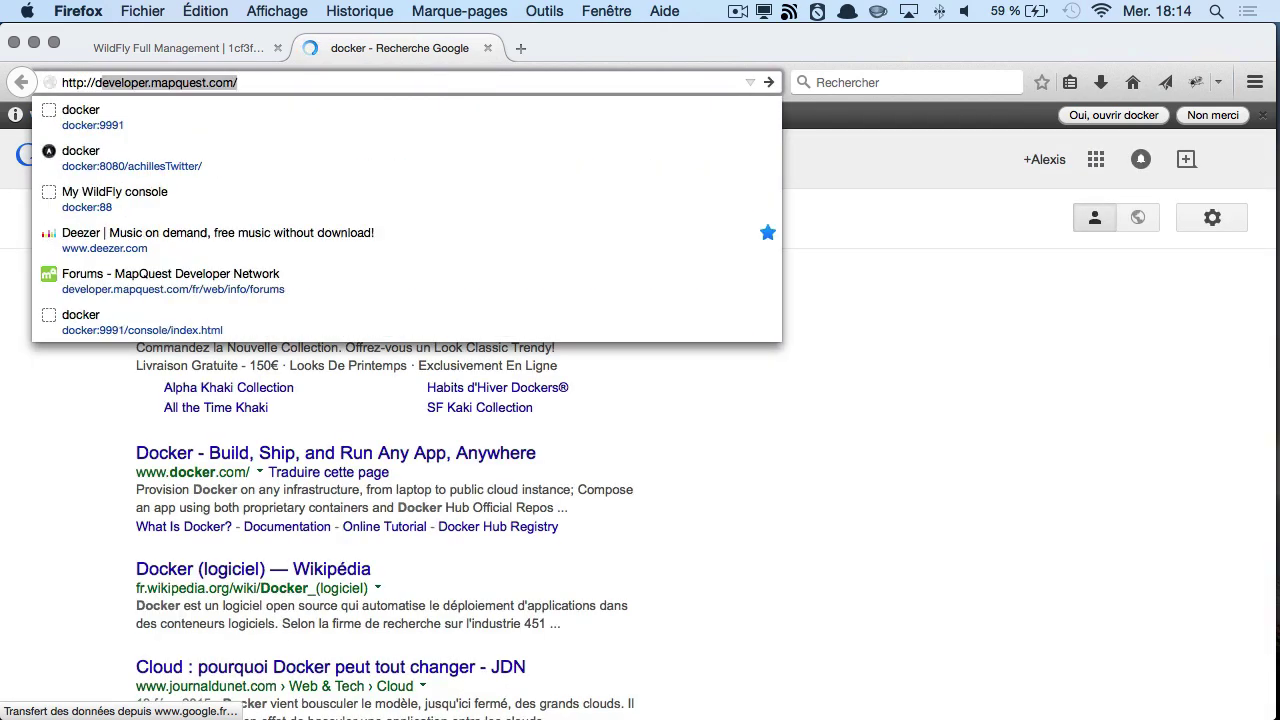
pyautogui.write('ocker')
pyautogui.press('Return')
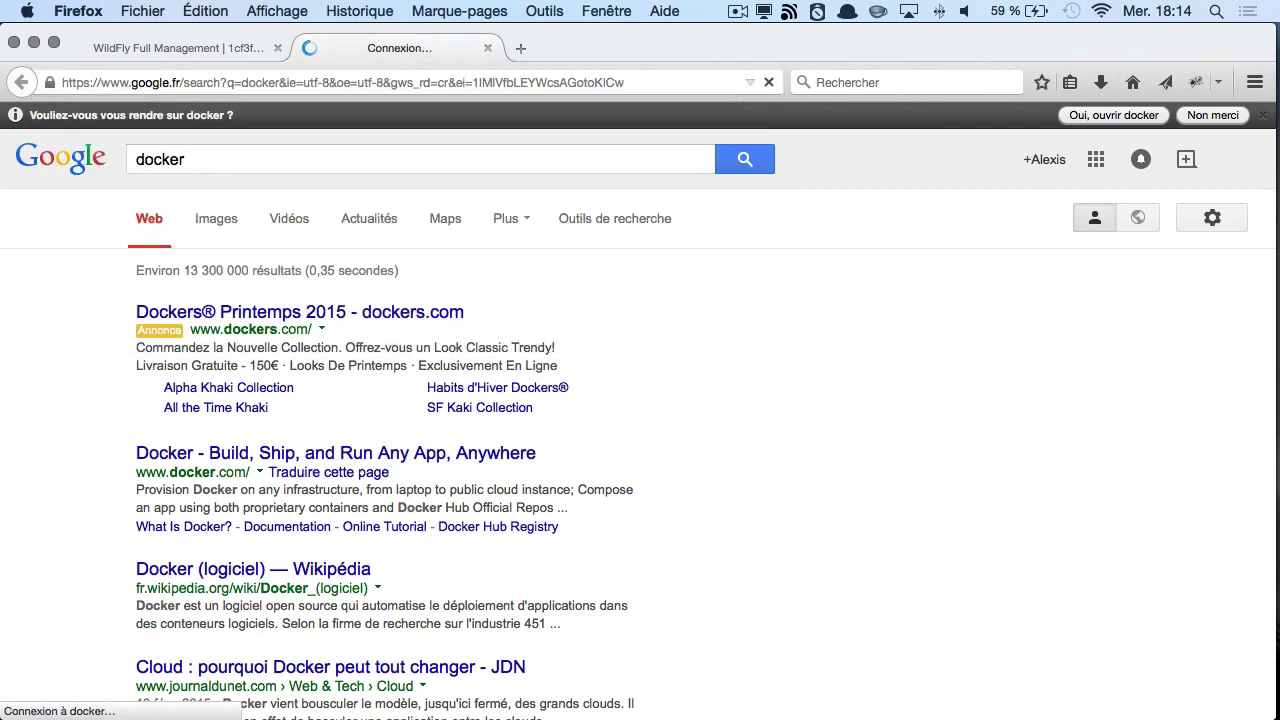
# - Reload the docker host address and retry the failed connection
pyautogui.press('super+l')
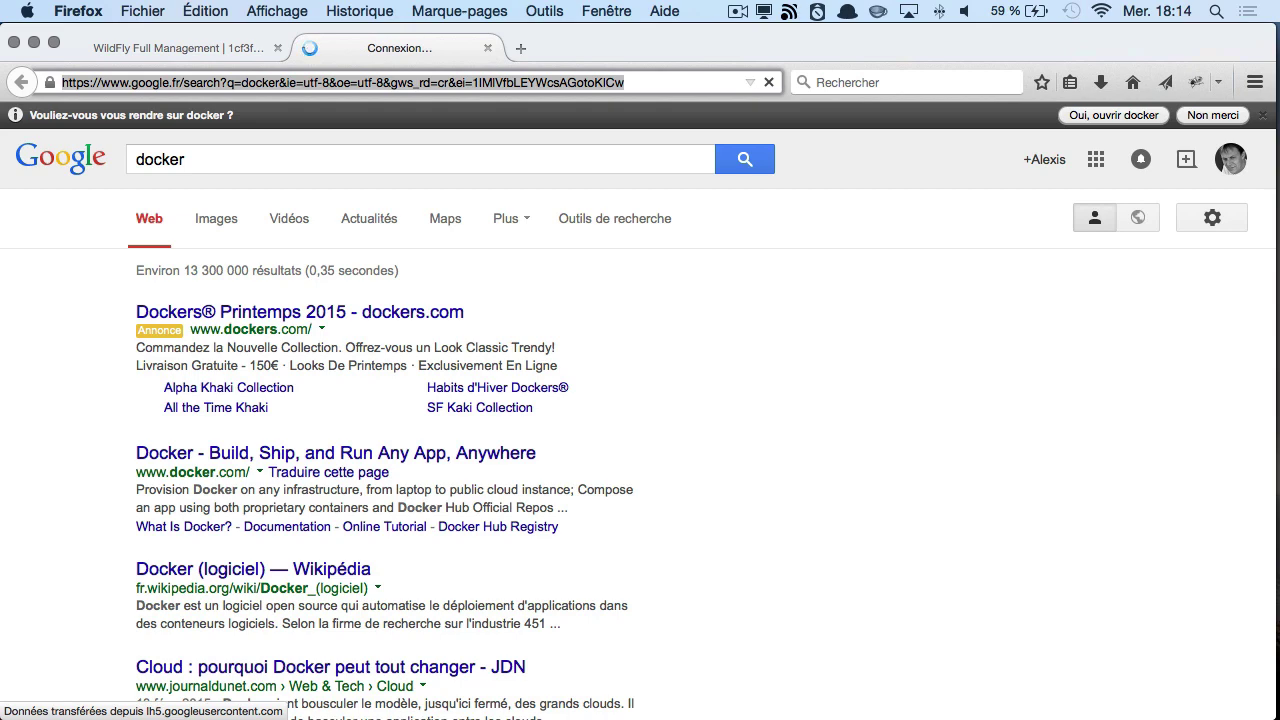
pyautogui.write('htt')
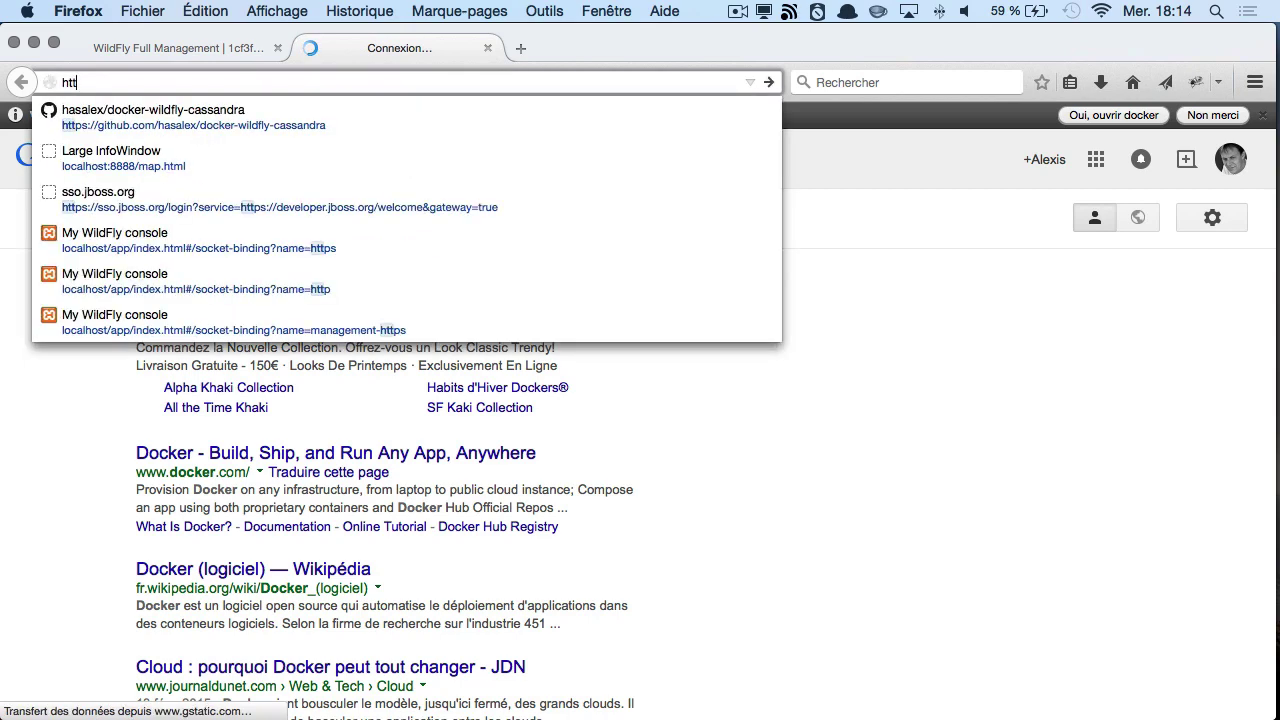
pyautogui.press('Down')
pyautogui.press('Down')
pyautogui.press('Return')
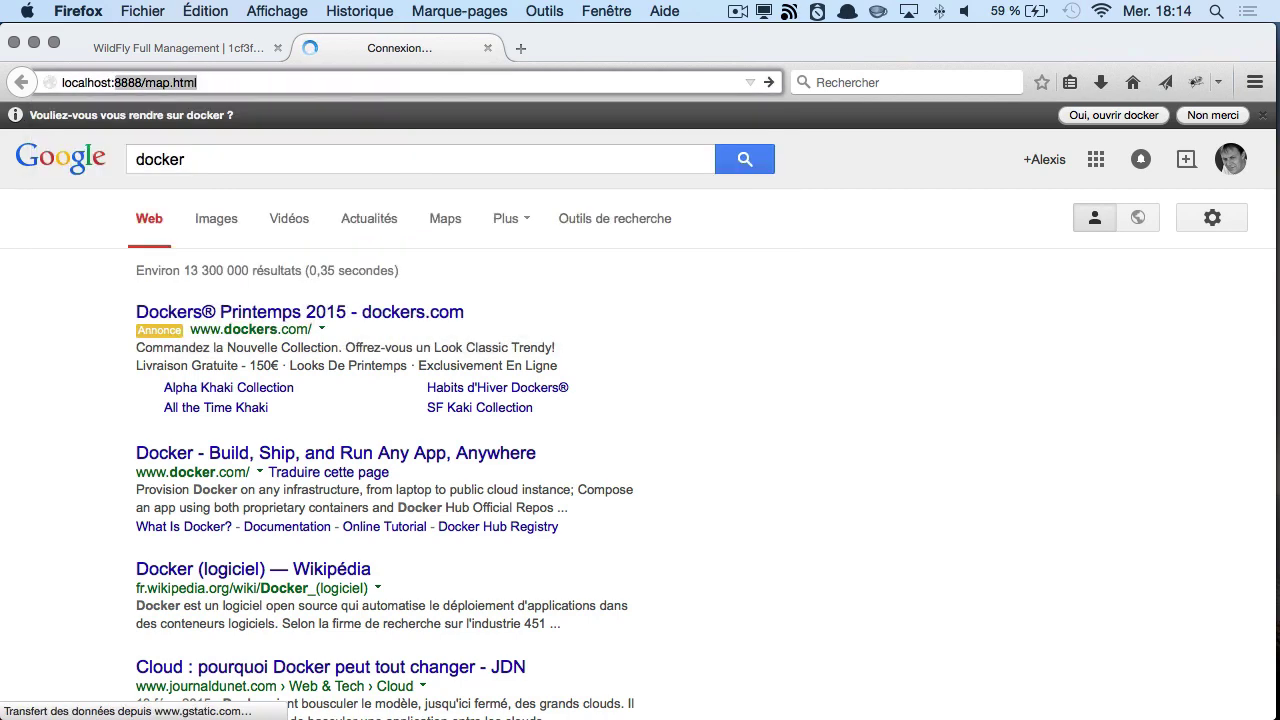
pyautogui.press('super+l')
pyautogui.write('docker')
pyautogui.press('Return')
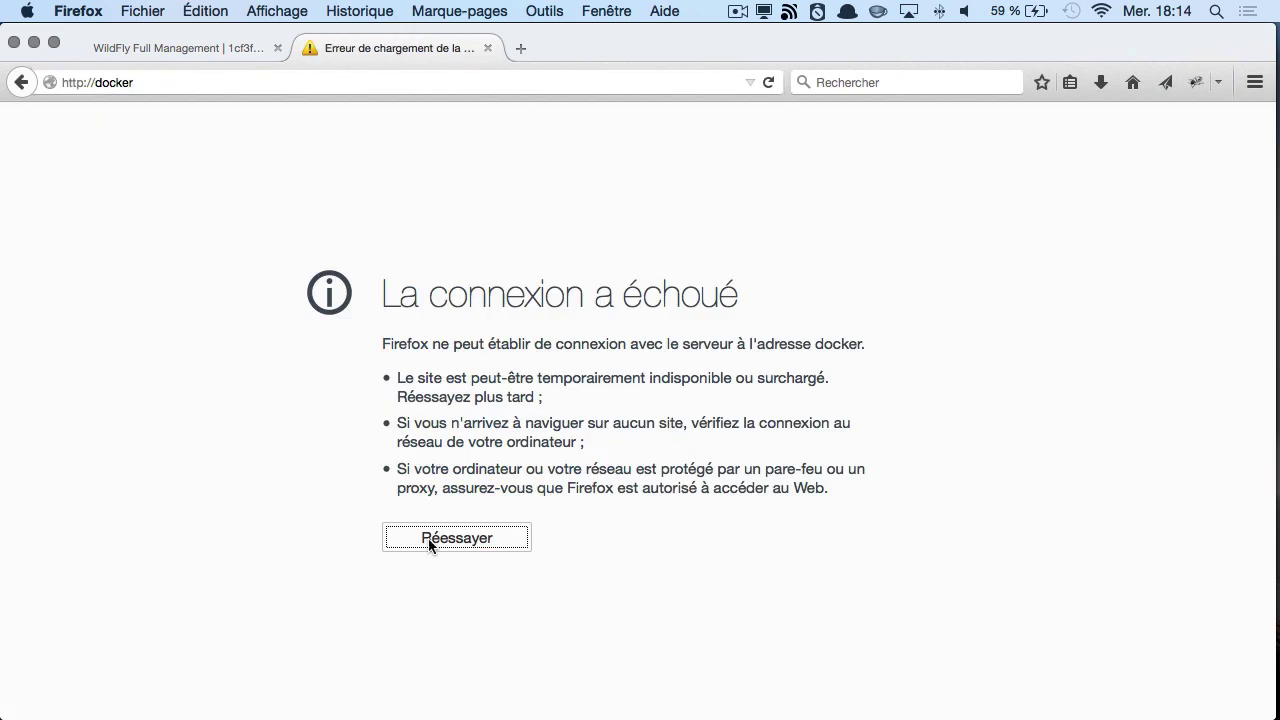
pyautogui.click(431, 542)
# - Switch back to iTerm
pyautogui.press('super+Tab')
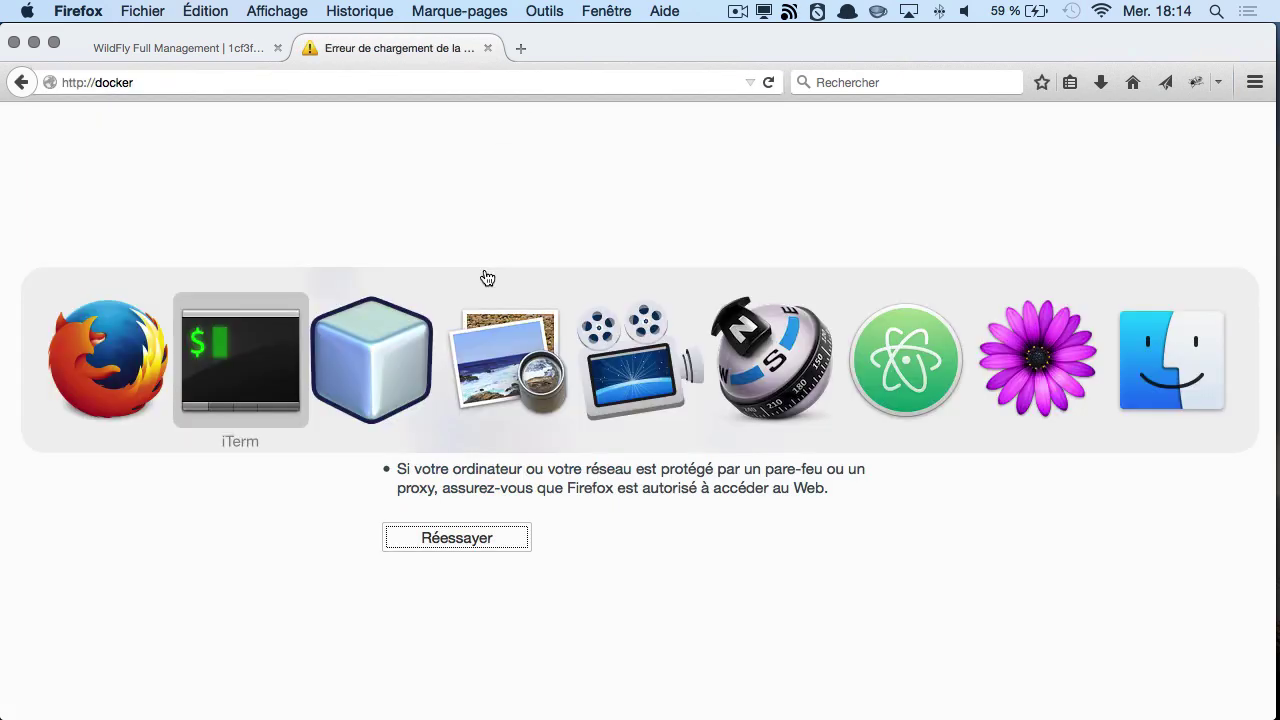
pyautogui.press('super+Tab')
pyautogui.press('super+Tab')
pyautogui.press('super+shift+Tab')
pyautogui.press('super+shift+Tab')
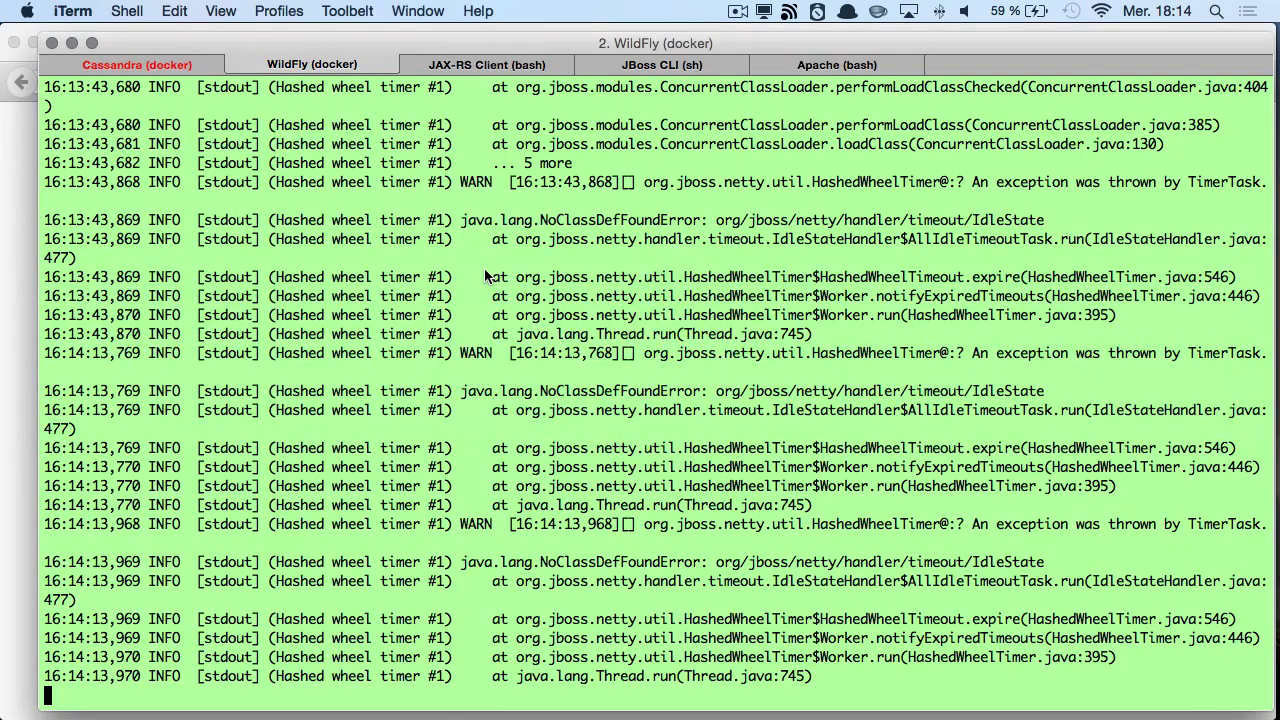
# - Rerun 'docker run -p 80:80 -it wfdemo/fly-ng' in the Apache tab and reload Firefox
pyautogui.press('super+Right')
pyautogui.press('super+Right')
pyautogui.press('super+Right')
pyautogui.press('Up')
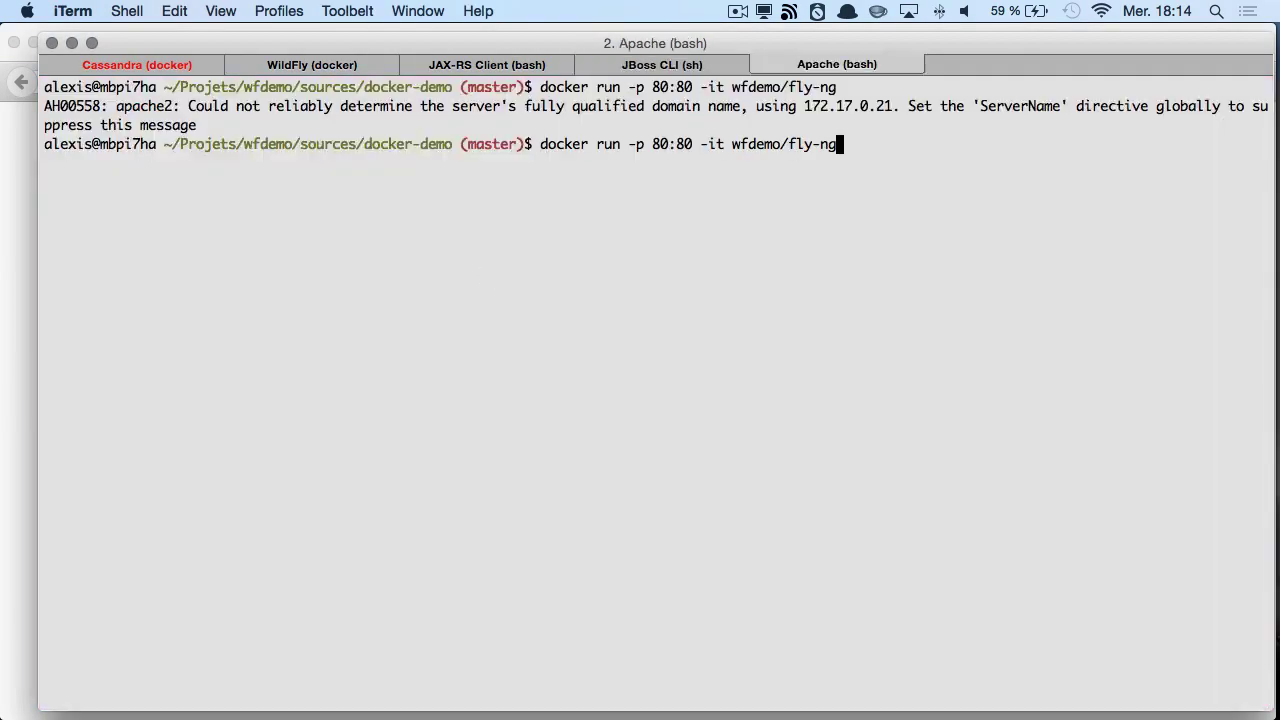
pyautogui.press('Return')
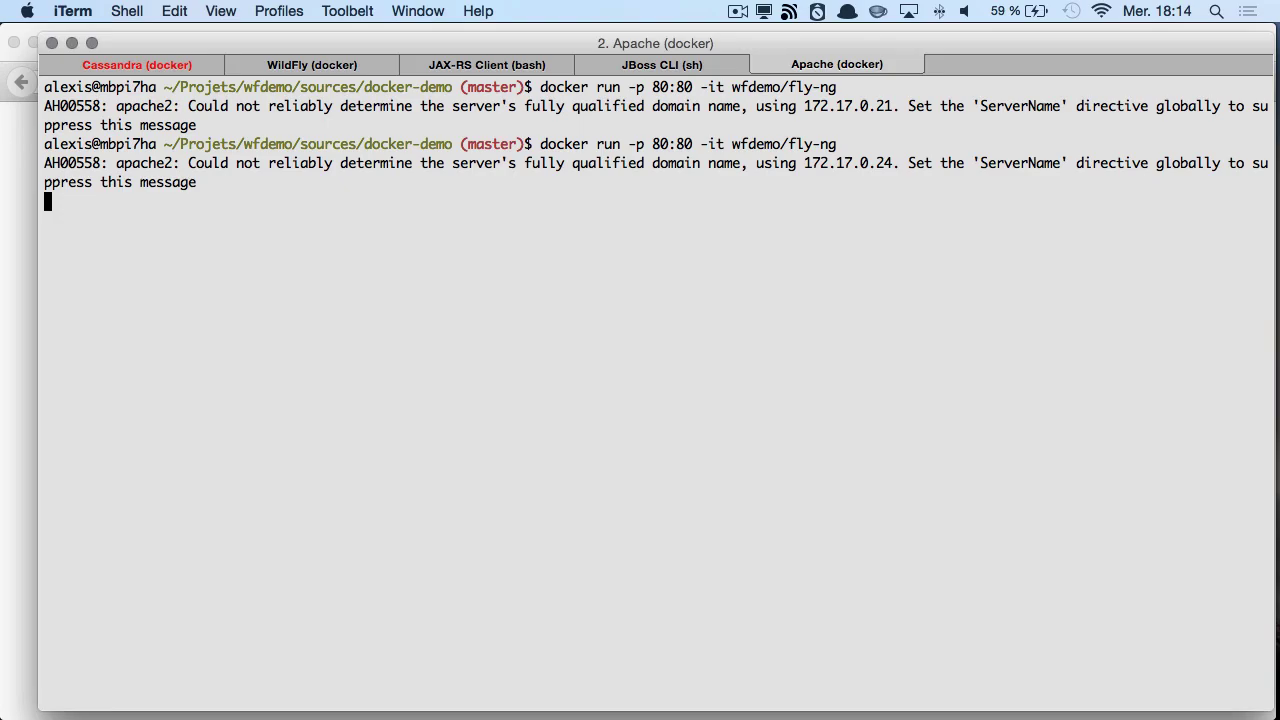
pyautogui.press('super+Tab')
pyautogui.press('super+r')
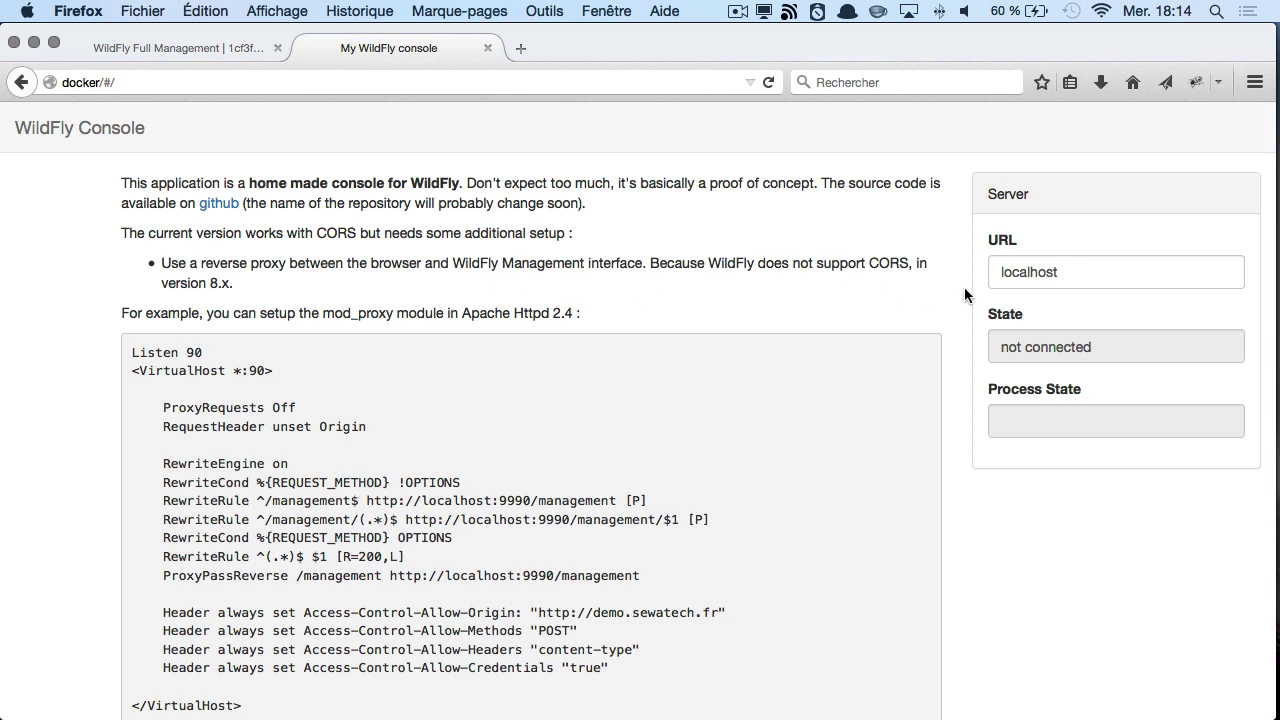
# - Replace the server URL with docker:9990 and connect
pyautogui.moveTo(1094, 280); pyautogui.dragTo(887, 258)
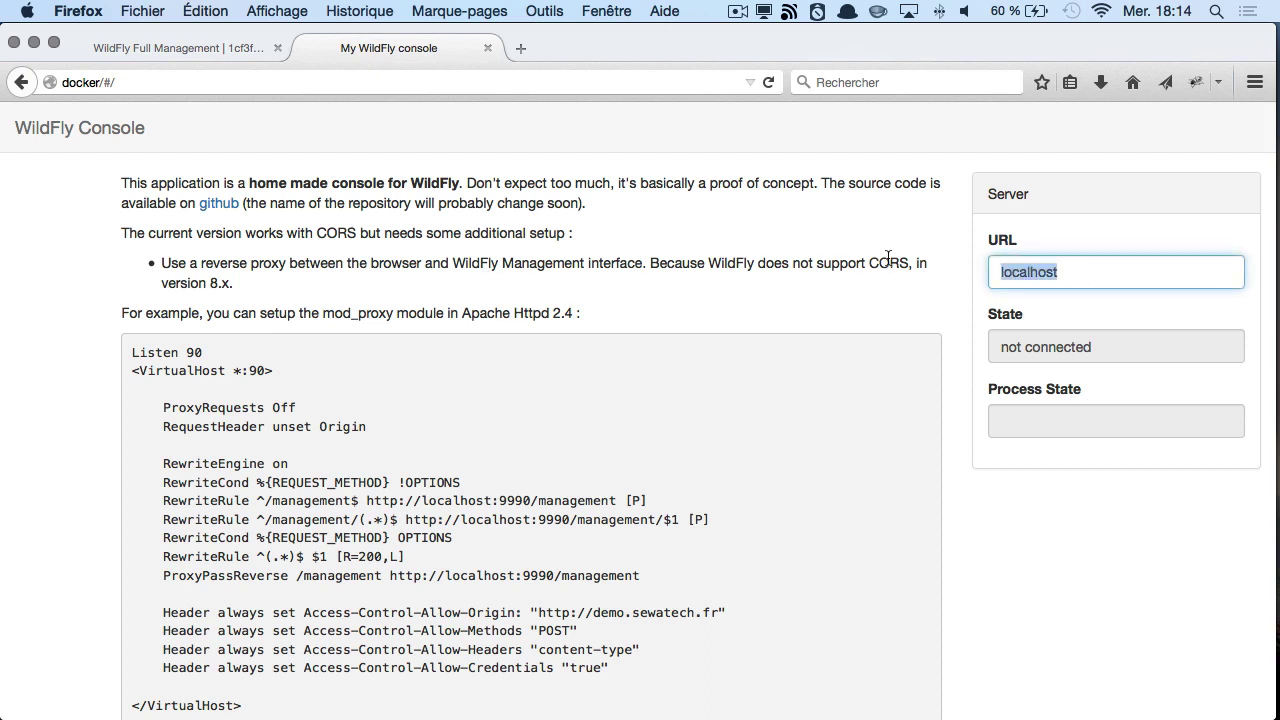
pyautogui.write('docker')
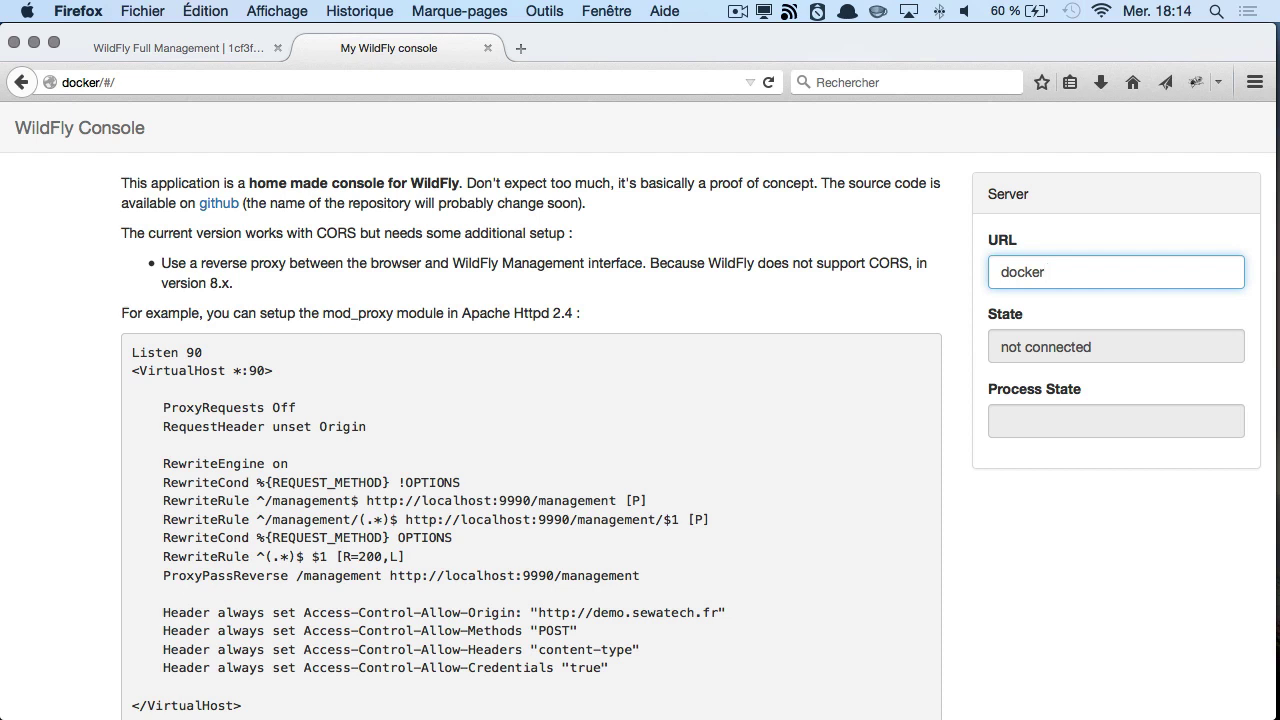
pyautogui.write(':9990')
pyautogui.press('Tab')
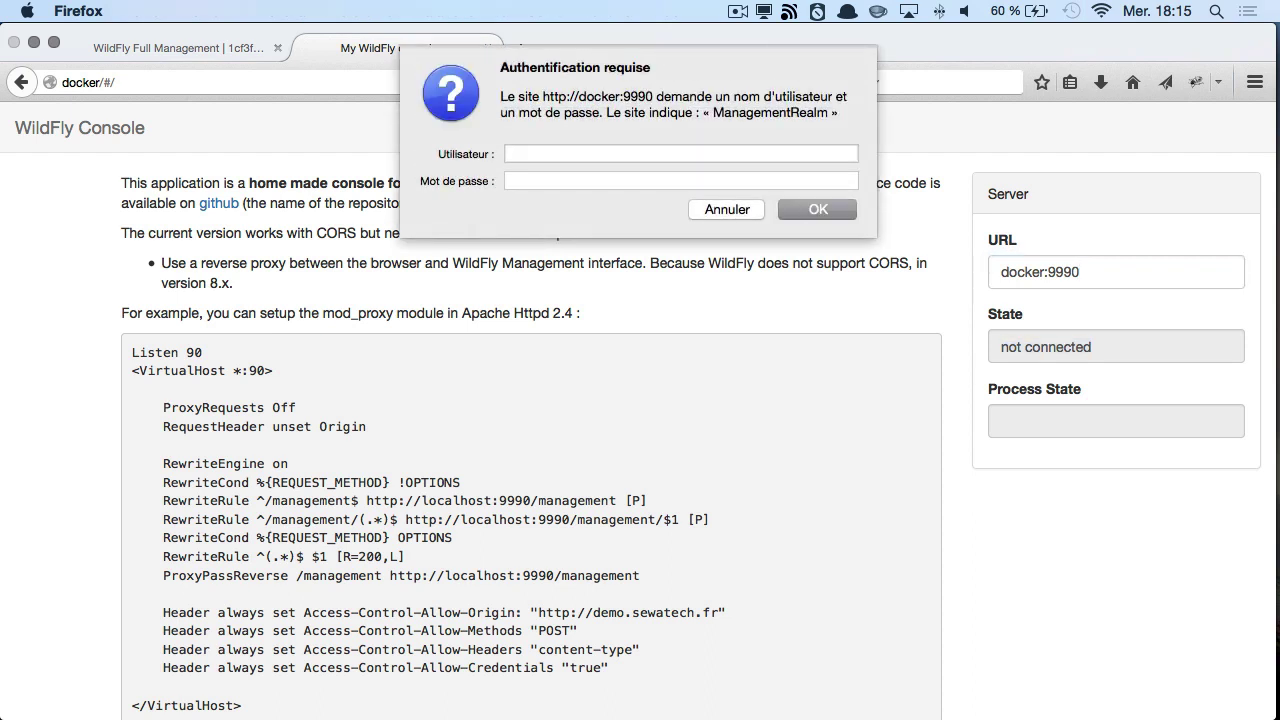
# - Enter the admin user name and password to log in
pyautogui.write('admin')
pyautogui.click(508, 181)
pyautogui.write('ad')
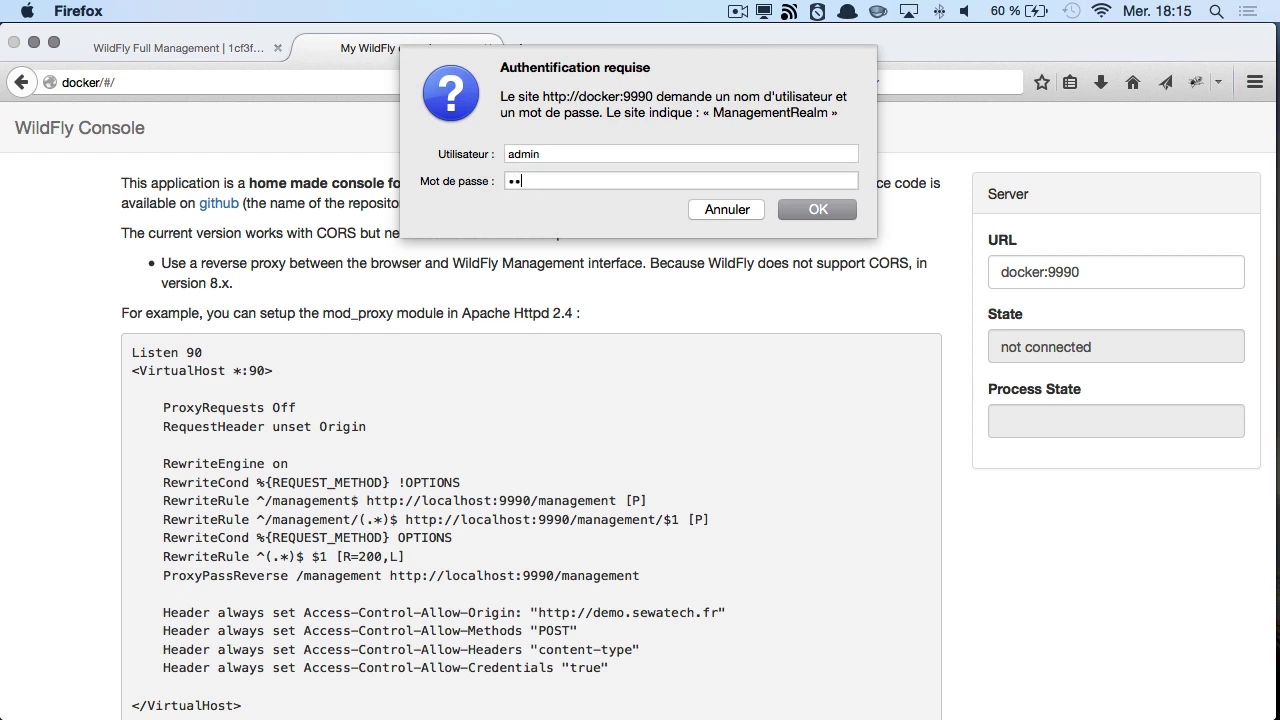
pyautogui.write('min1234')
pyautogui.press('Return')
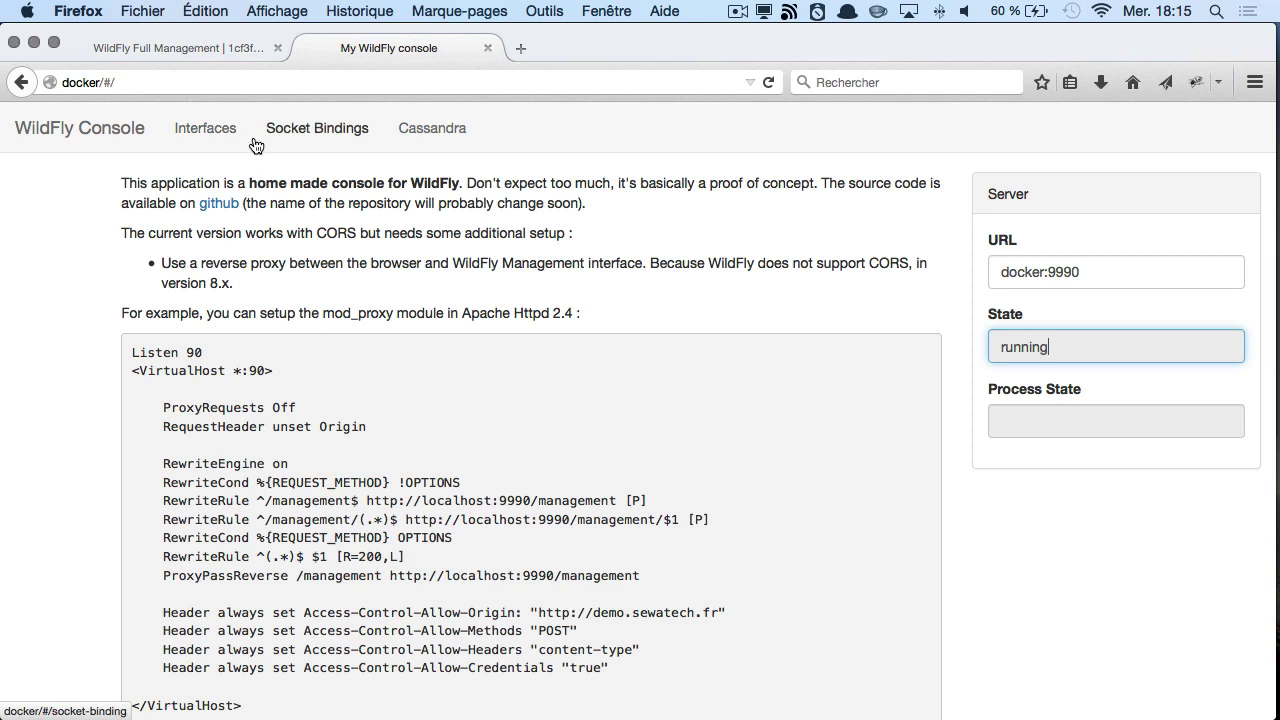
# - Look through Interfaces, then show the management-http socket binding on port 9990
pyautogui.click(218, 128)
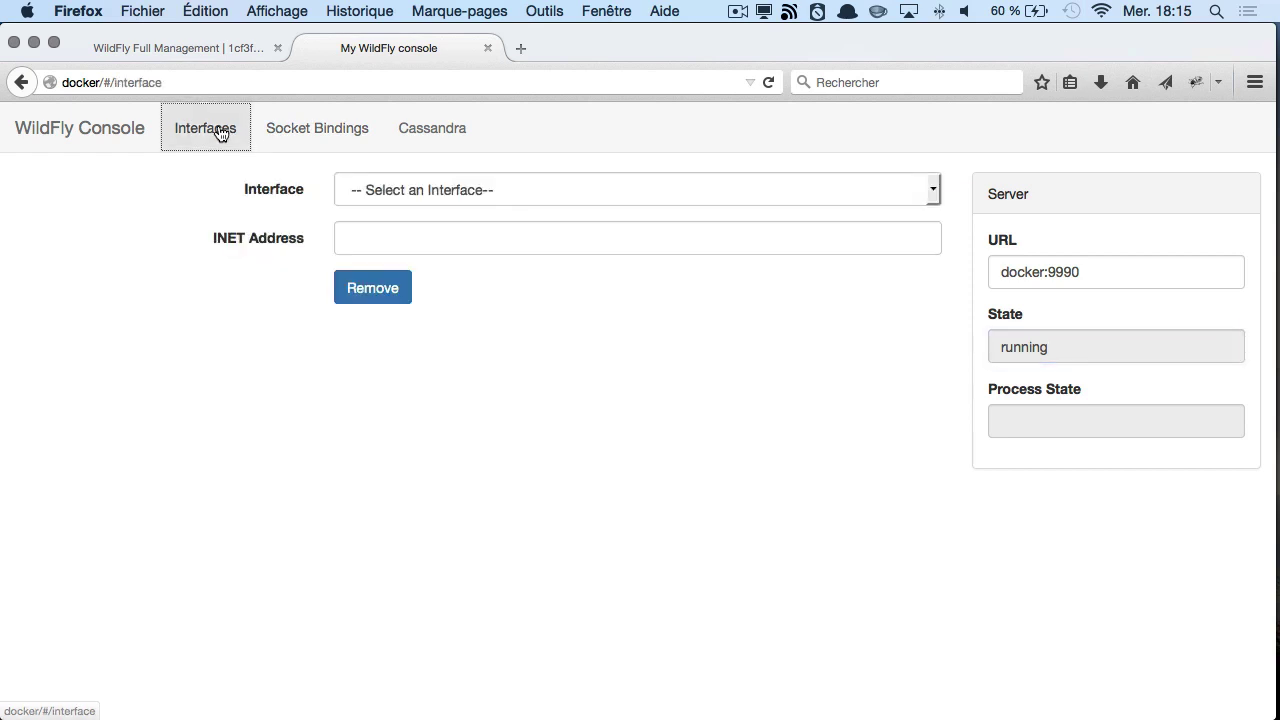
pyautogui.click(410, 189)
pyautogui.click(255, 237)
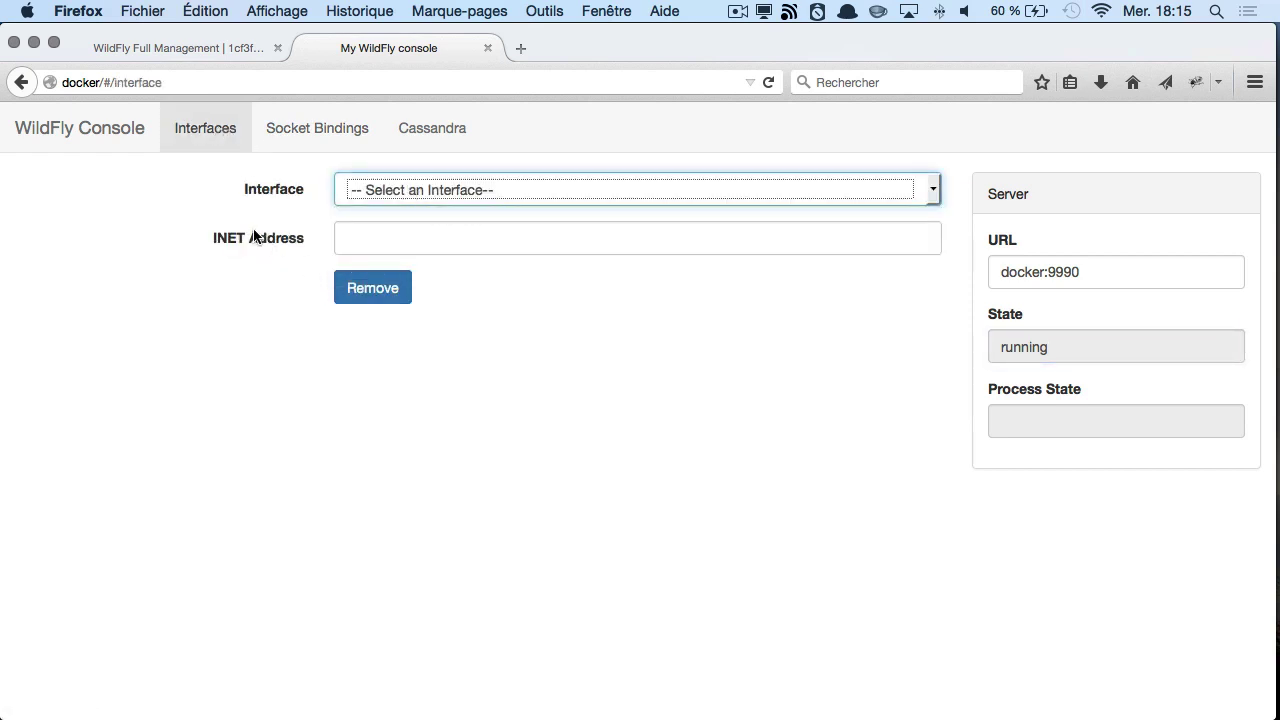
pyautogui.click(322, 136)
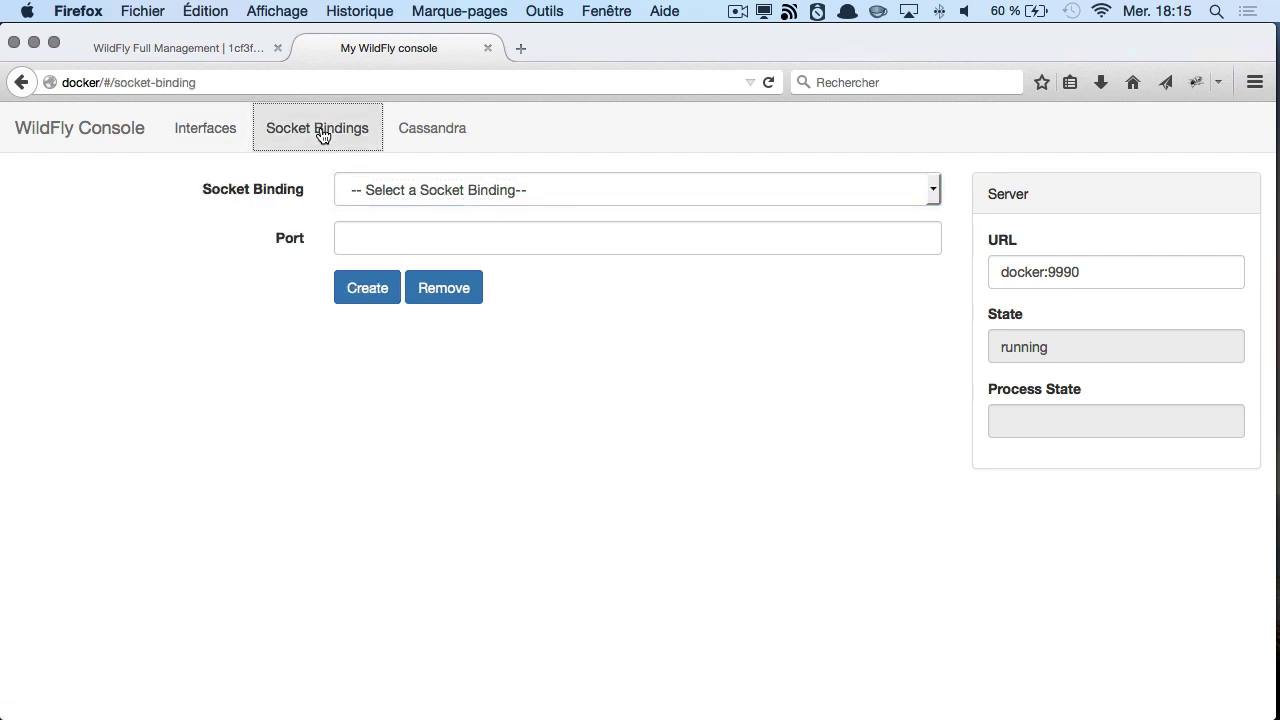
pyautogui.click(390, 192)
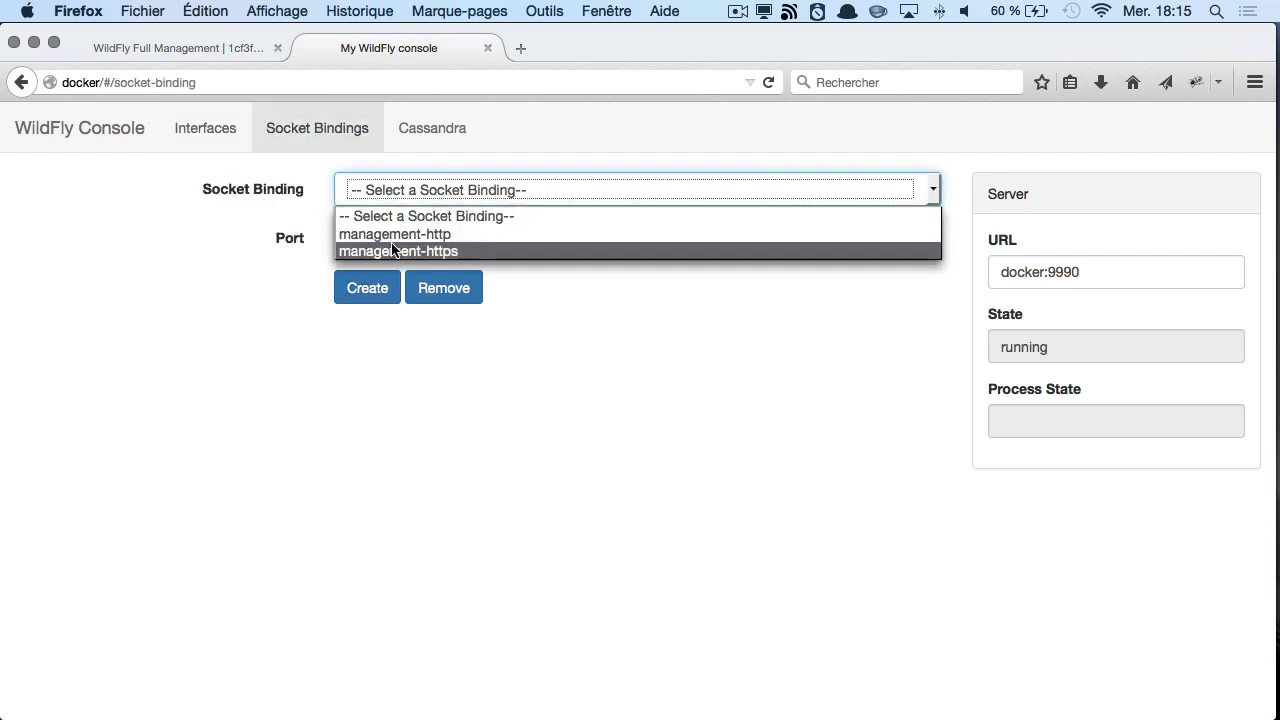
pyautogui.click(392, 234)
pyautogui.click(262, 204)
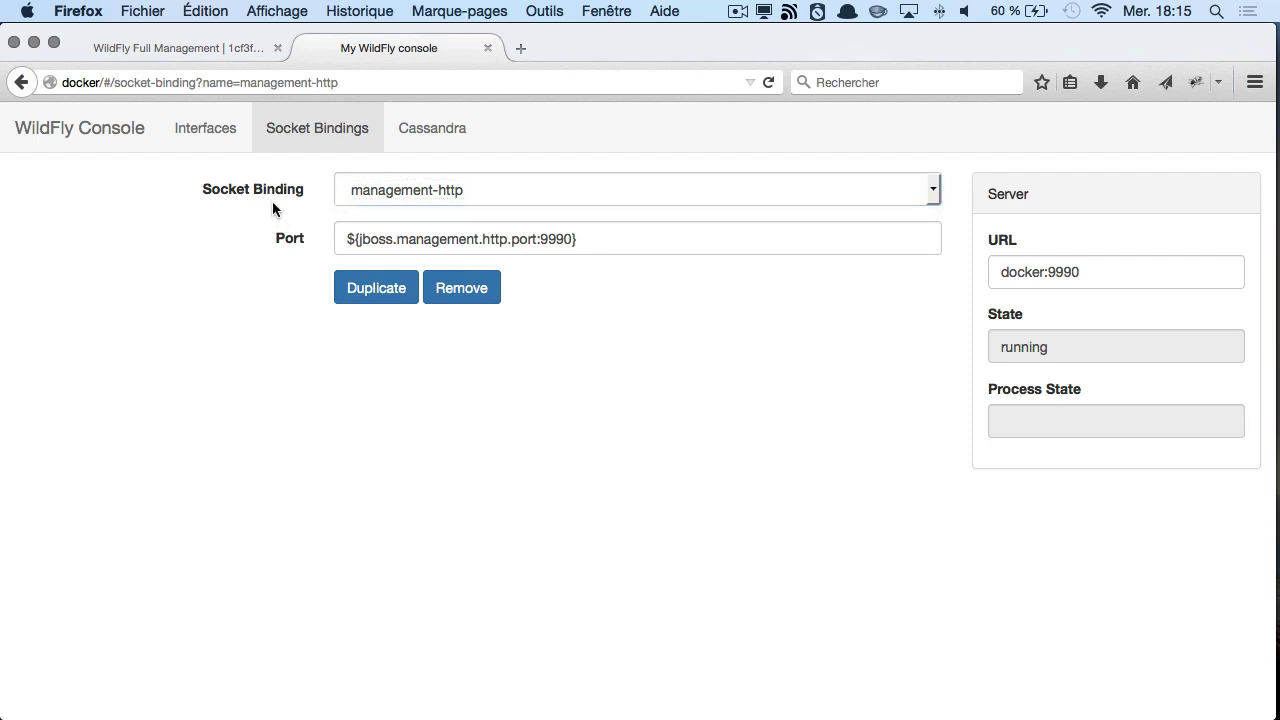
# - Delete the DevoxxFR2015 keyspace in the Cassandra section
pyautogui.click(433, 138)
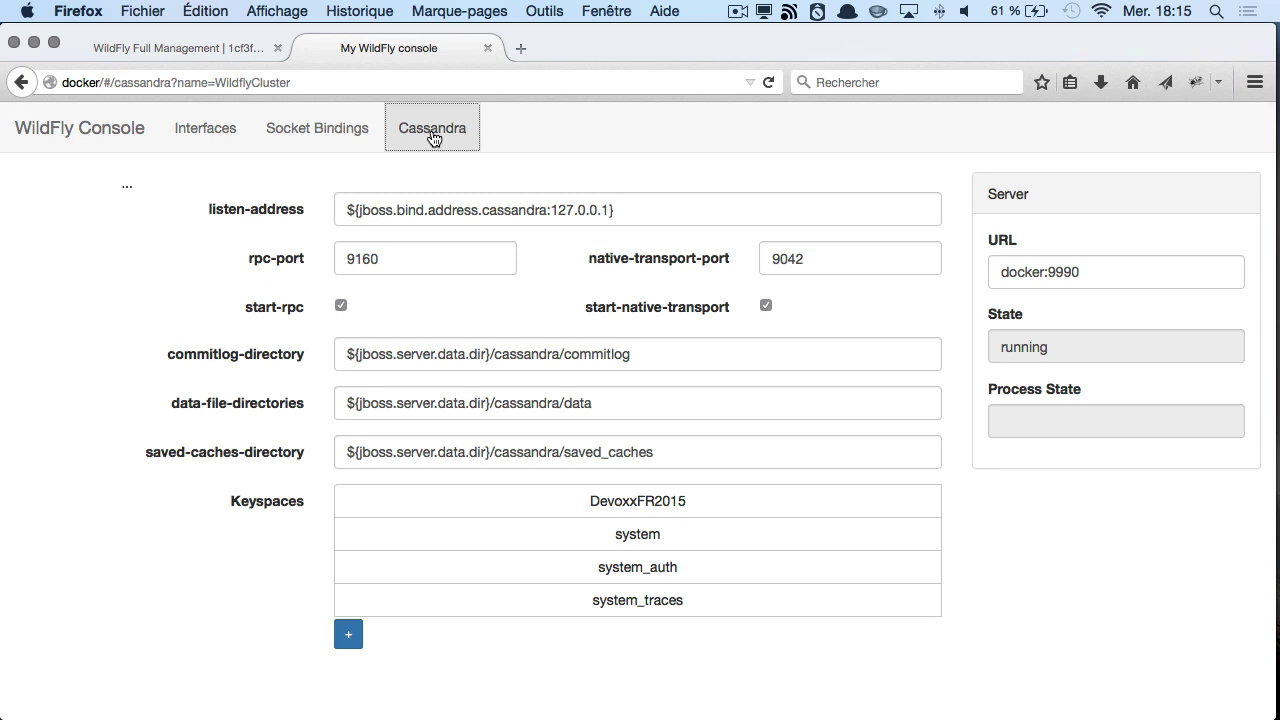
pyautogui.click(617, 501)
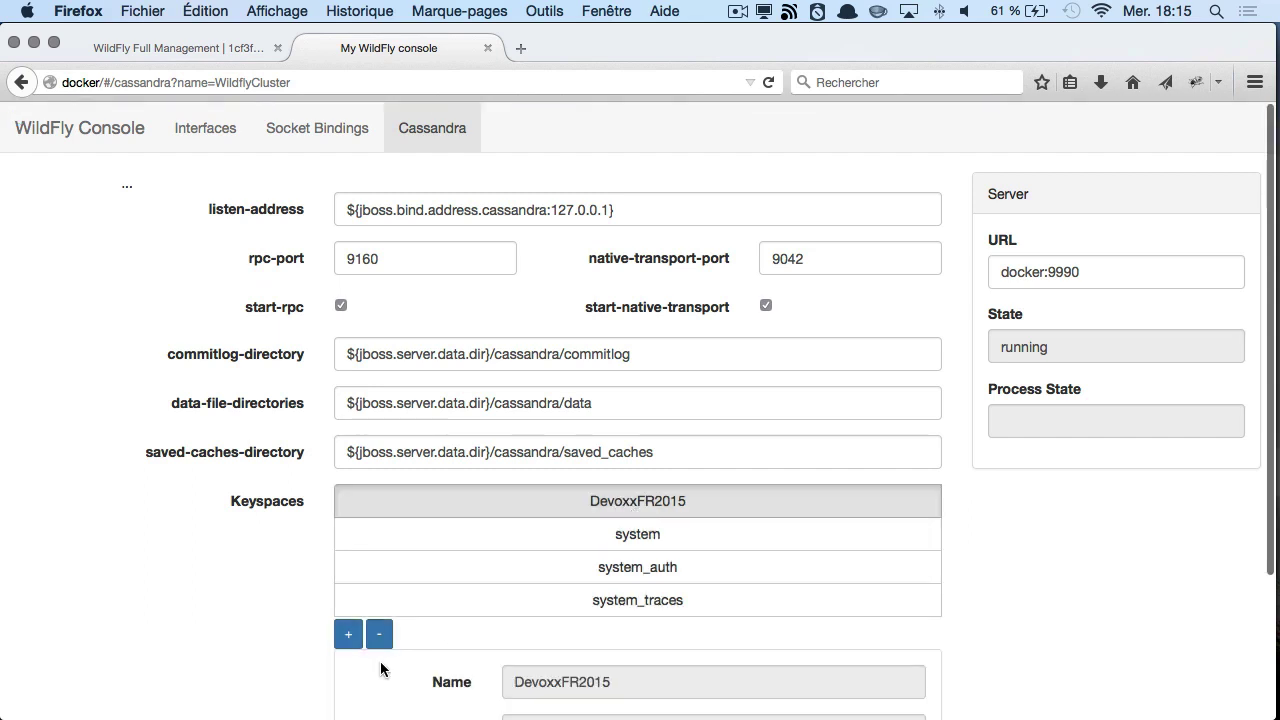
pyautogui.click(377, 636)
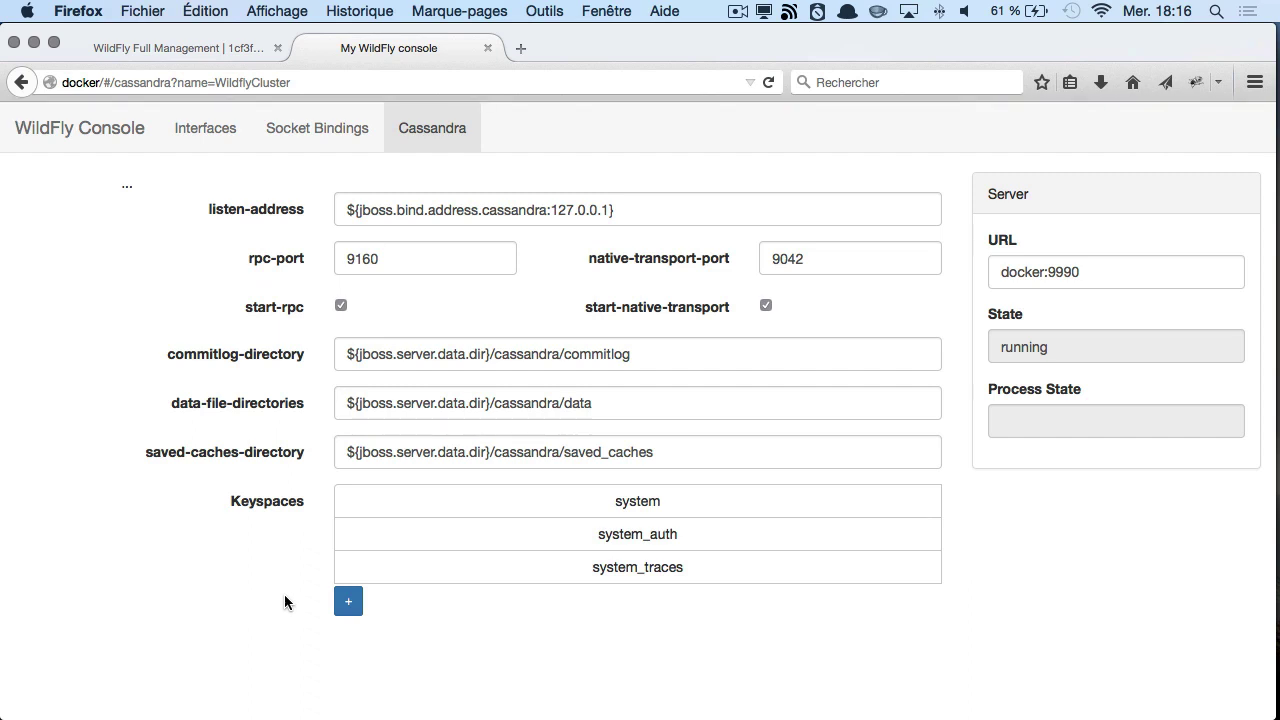
# - Create a new keyspace named achilles, then return to the WildFly Full Management tab
pyautogui.click(349, 603)
pyautogui.scroll(-3, 350, 611)
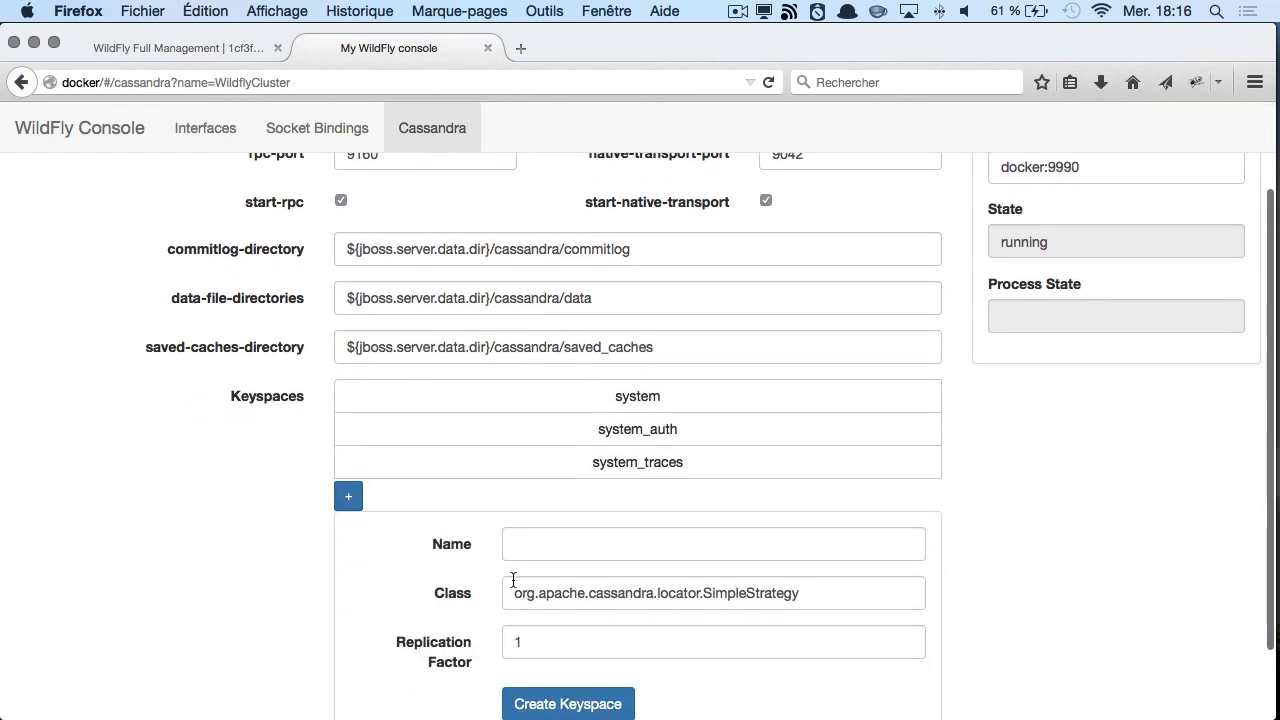
pyautogui.click(520, 556)
pyautogui.write('ach')
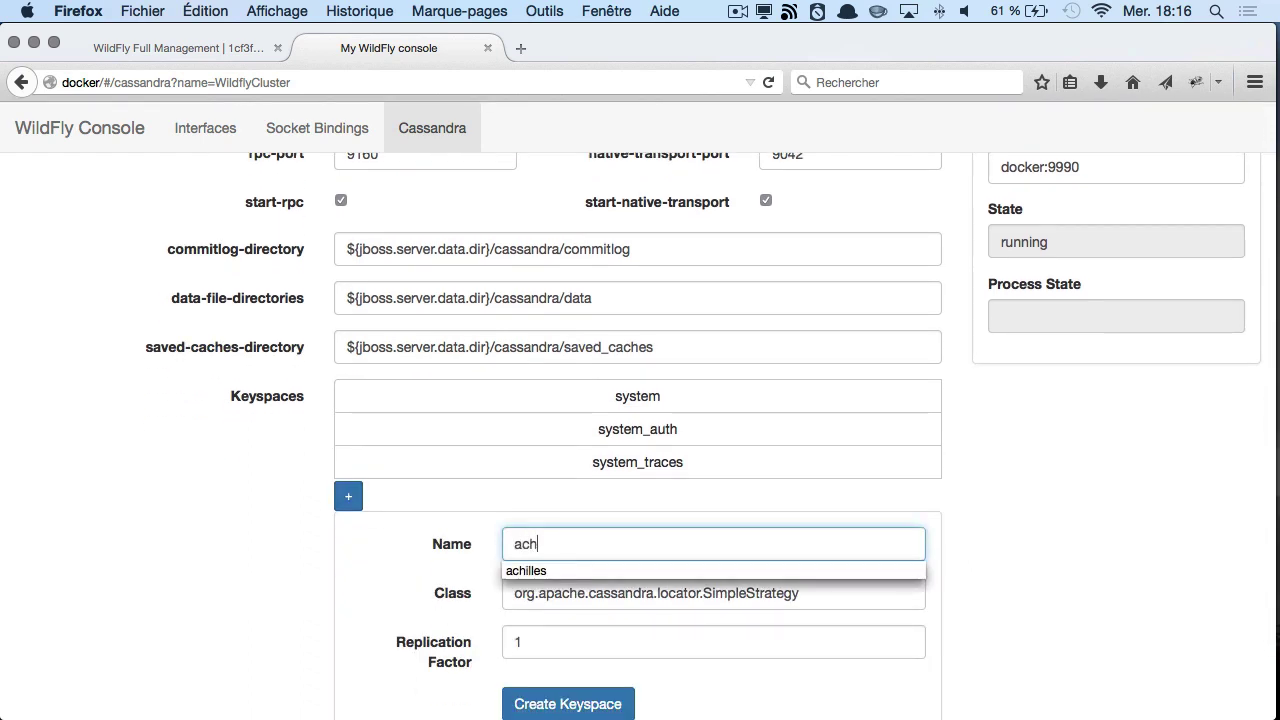
pyautogui.press('Down')
pyautogui.press('Return')
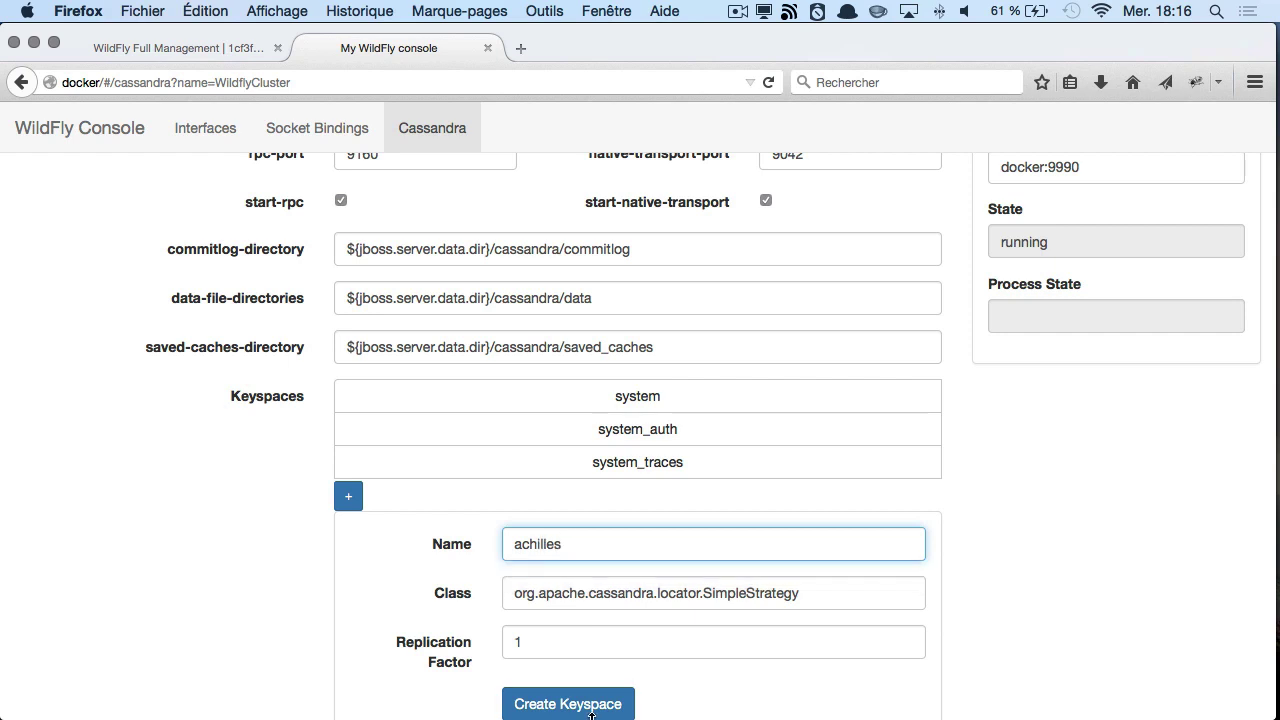
pyautogui.click(605, 704)
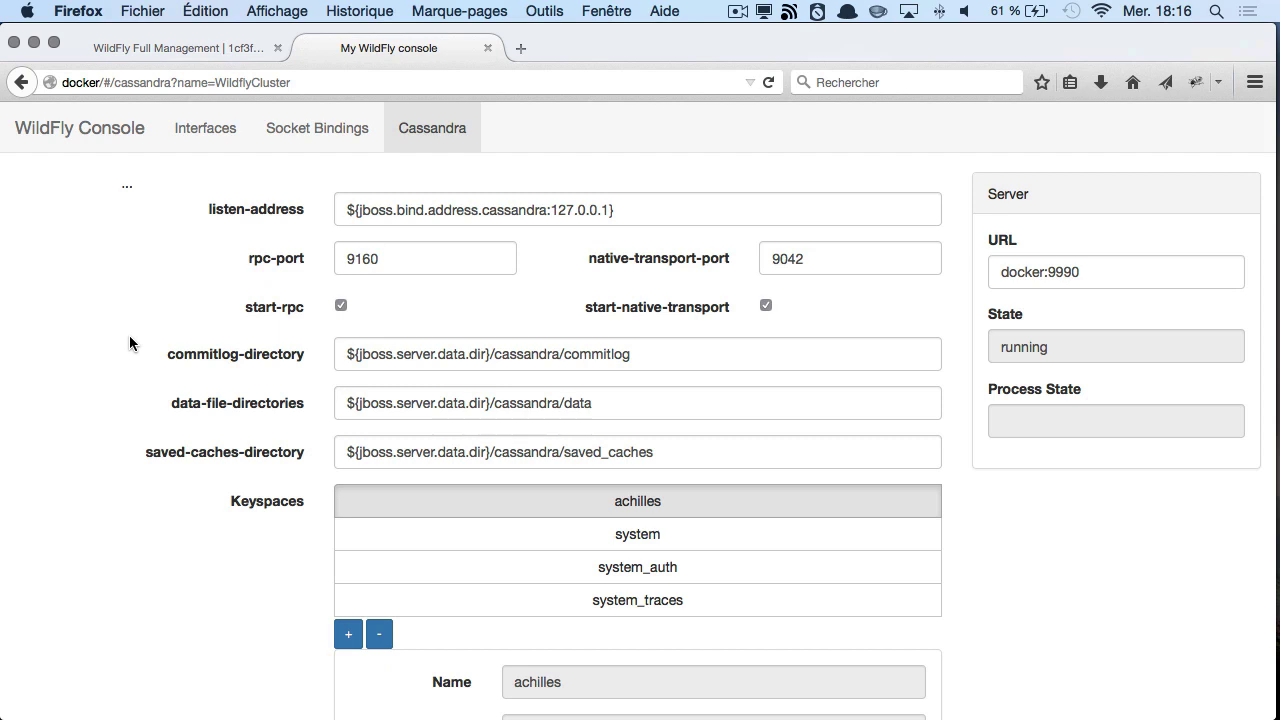
pyautogui.click(129, 51)
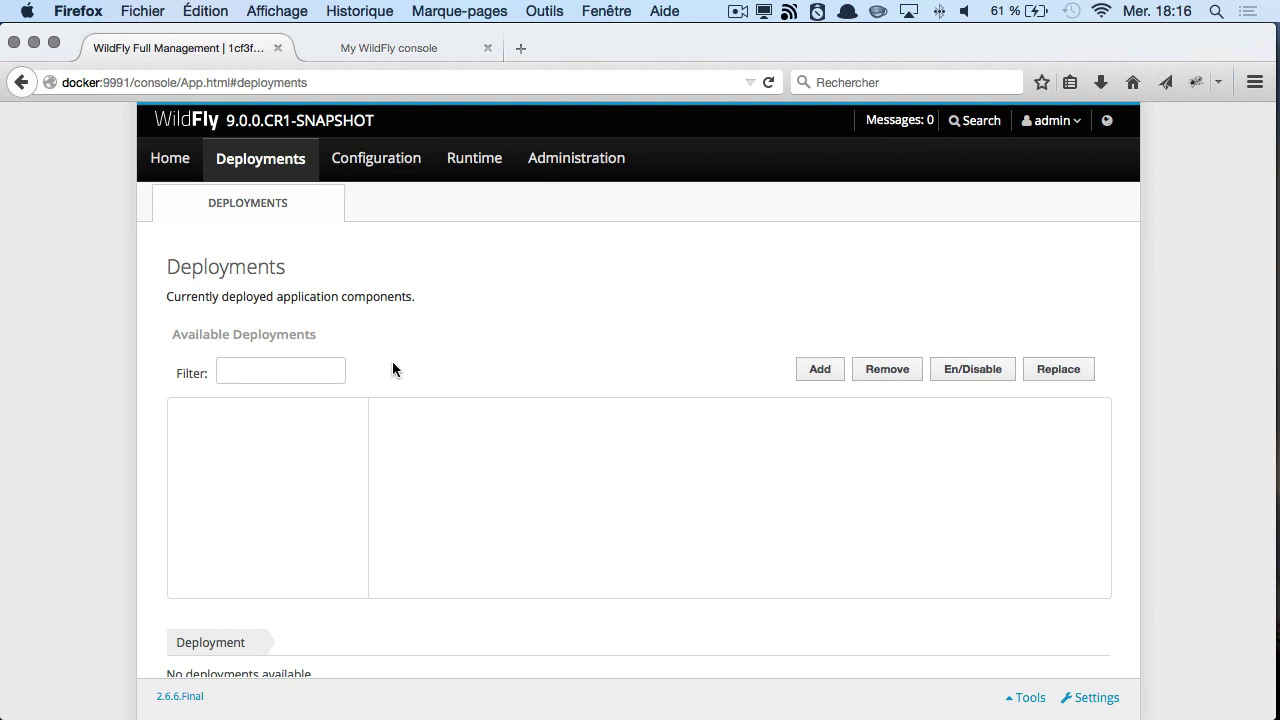
# - Upload achillesTwitter.war as a new deployment, enable it and save
pyautogui.click(805, 373)
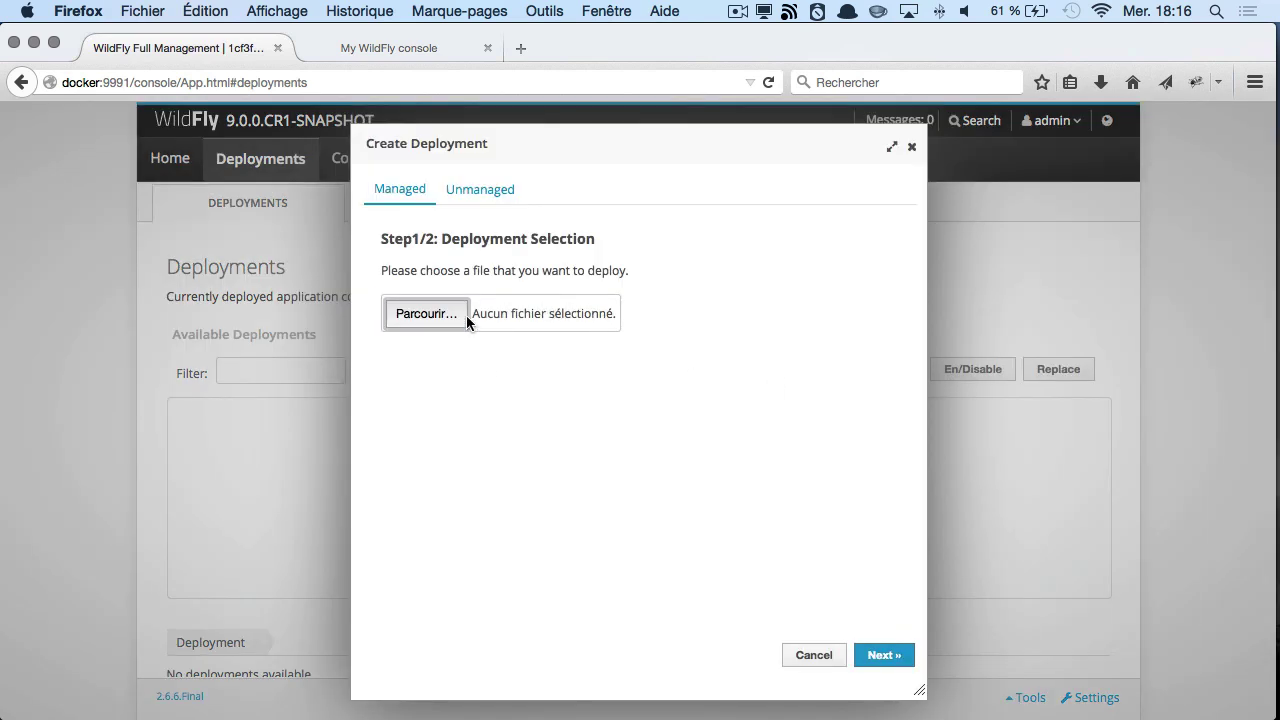
pyautogui.click(432, 320)
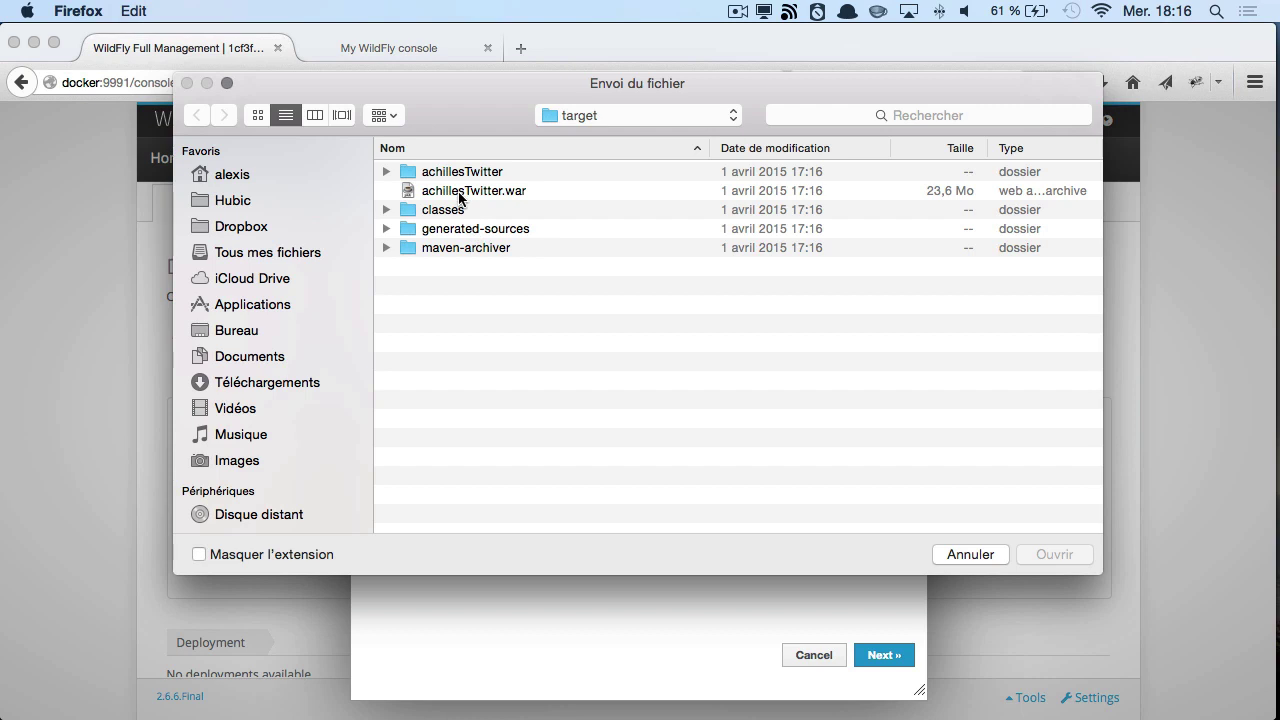
pyautogui.doubleClick(440, 192)
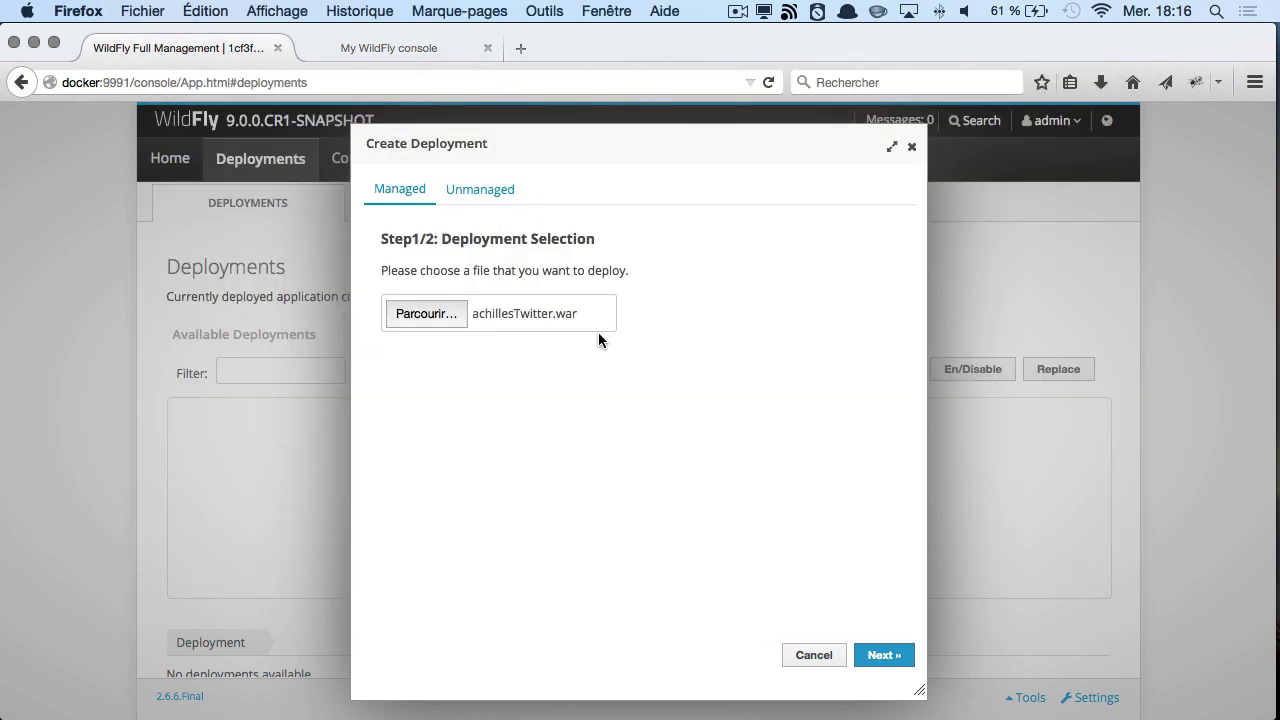
pyautogui.click(895, 655)
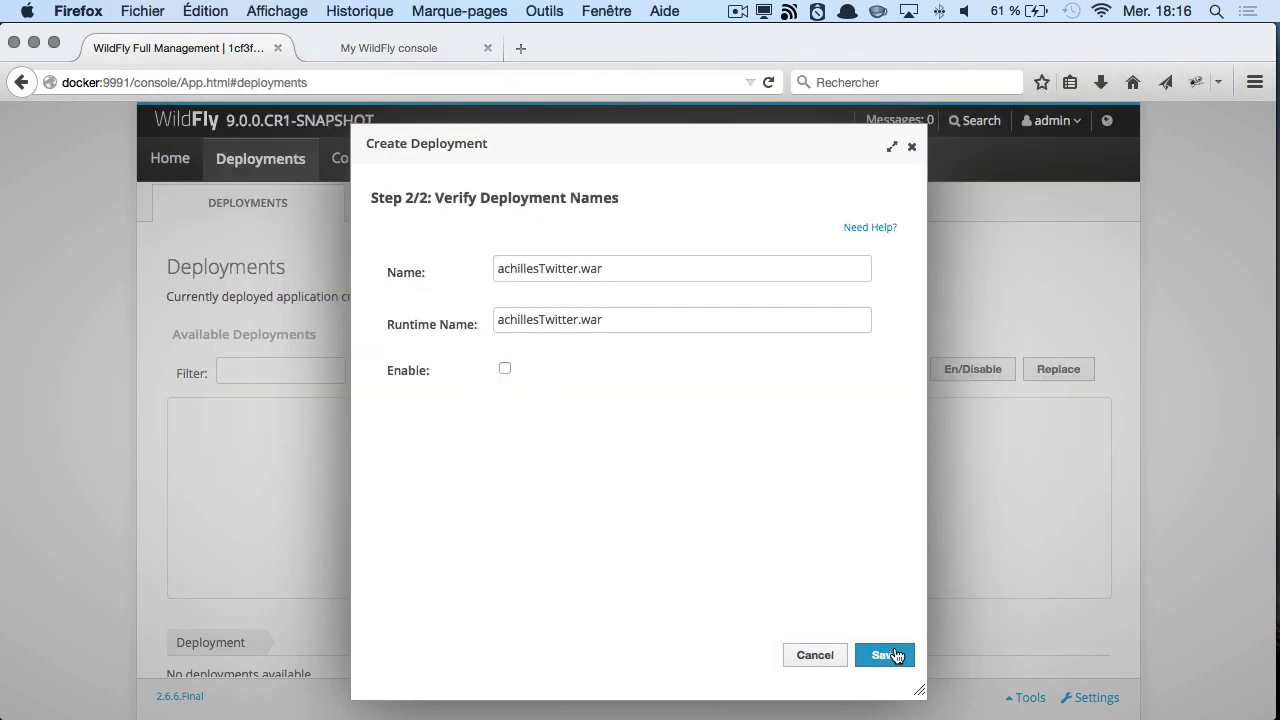
pyautogui.click(505, 370)
pyautogui.click(880, 658)
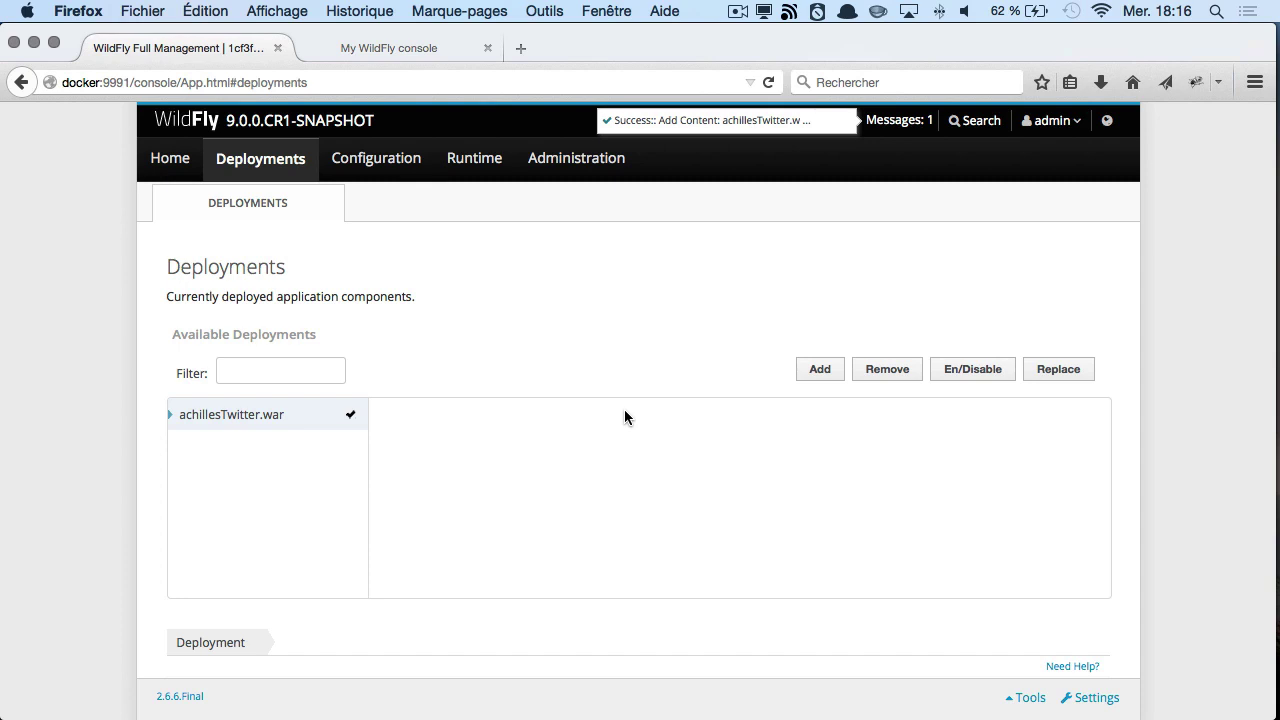
# - Load the WildFly server page at docker:8080 in a new tab
pyautogui.press('super+t')
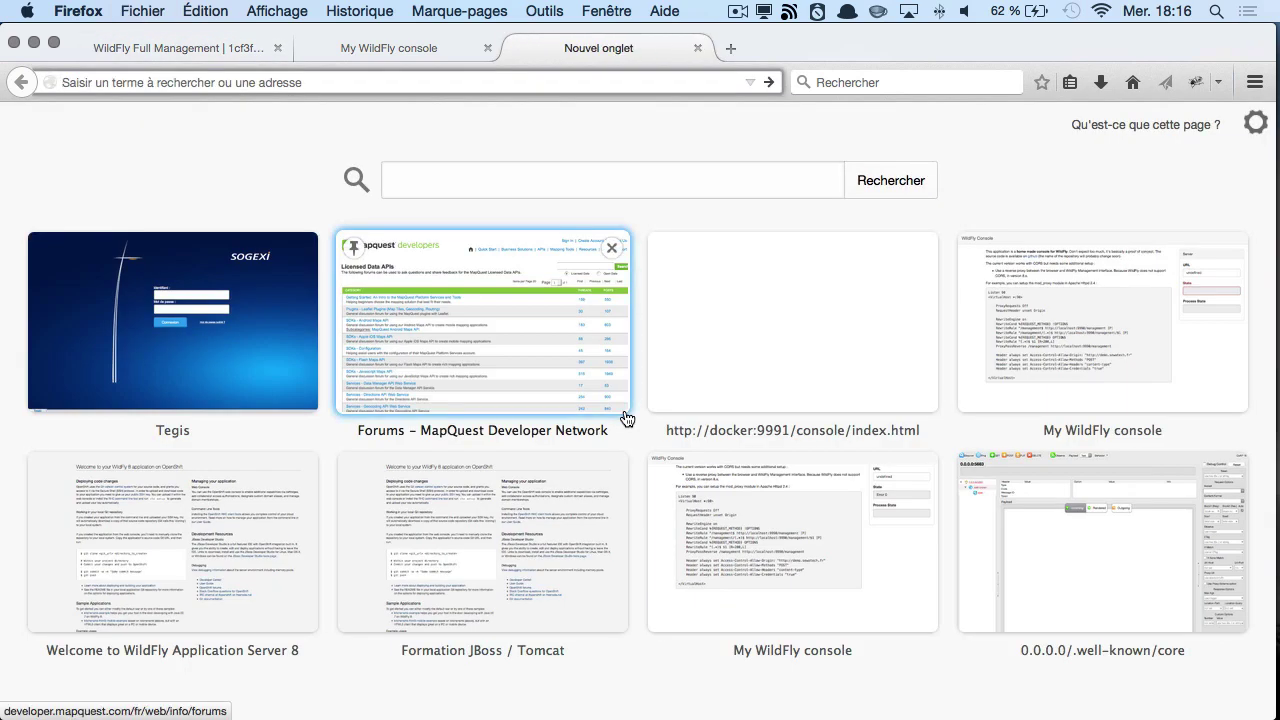
pyautogui.write('docker')
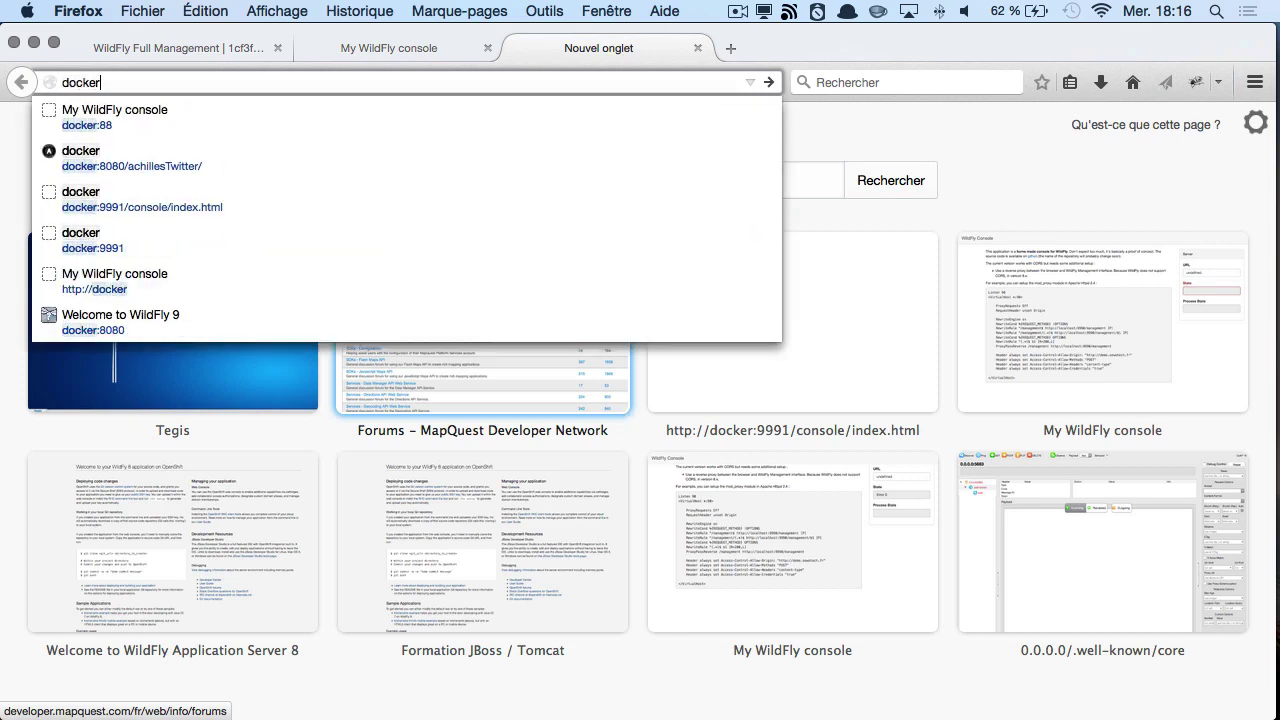
pyautogui.write(':')
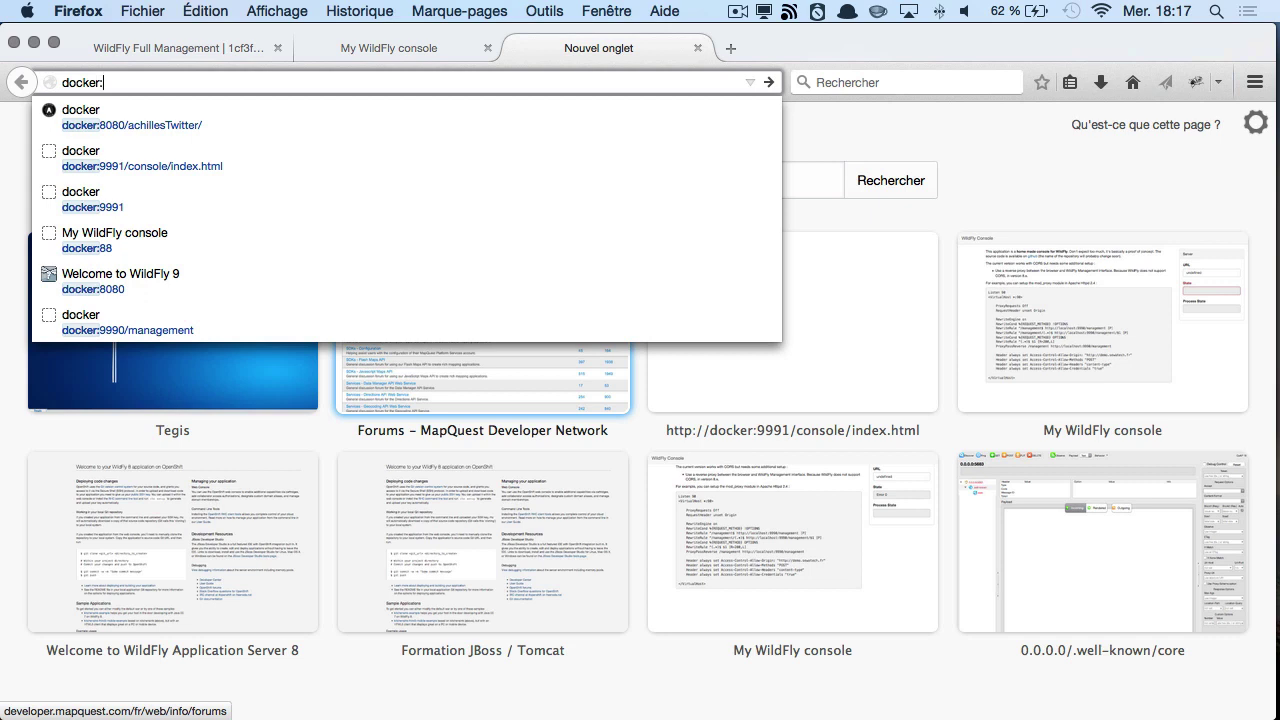
pyautogui.write('8080')
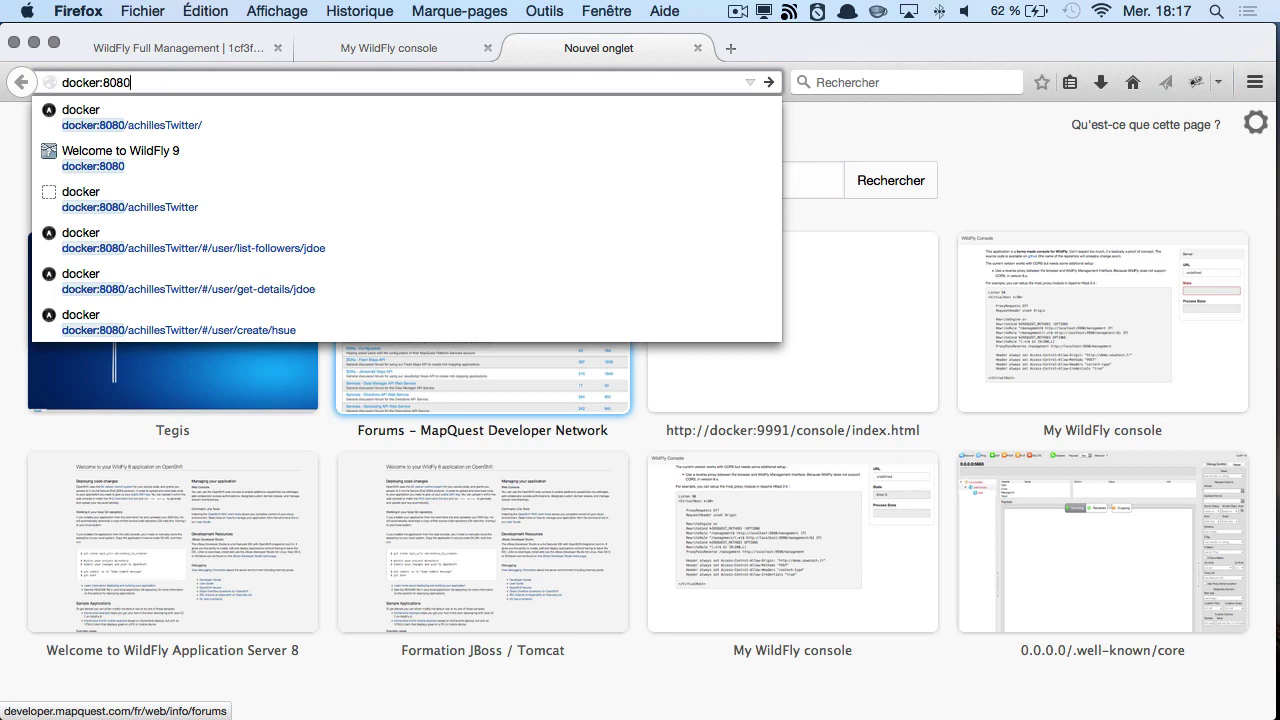
pyautogui.press('Return')
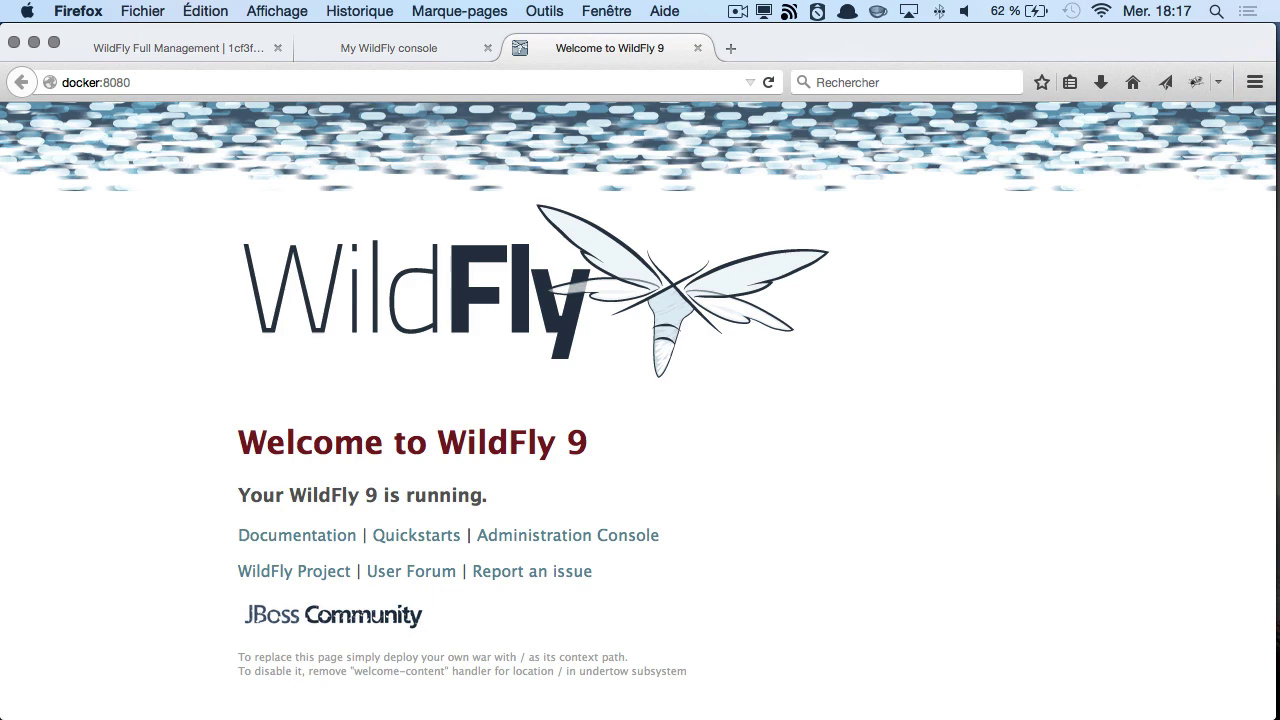
# - Go to the suggested docker:8080/achillesTwitter/ address to open the demo client
pyautogui.press('super+l')
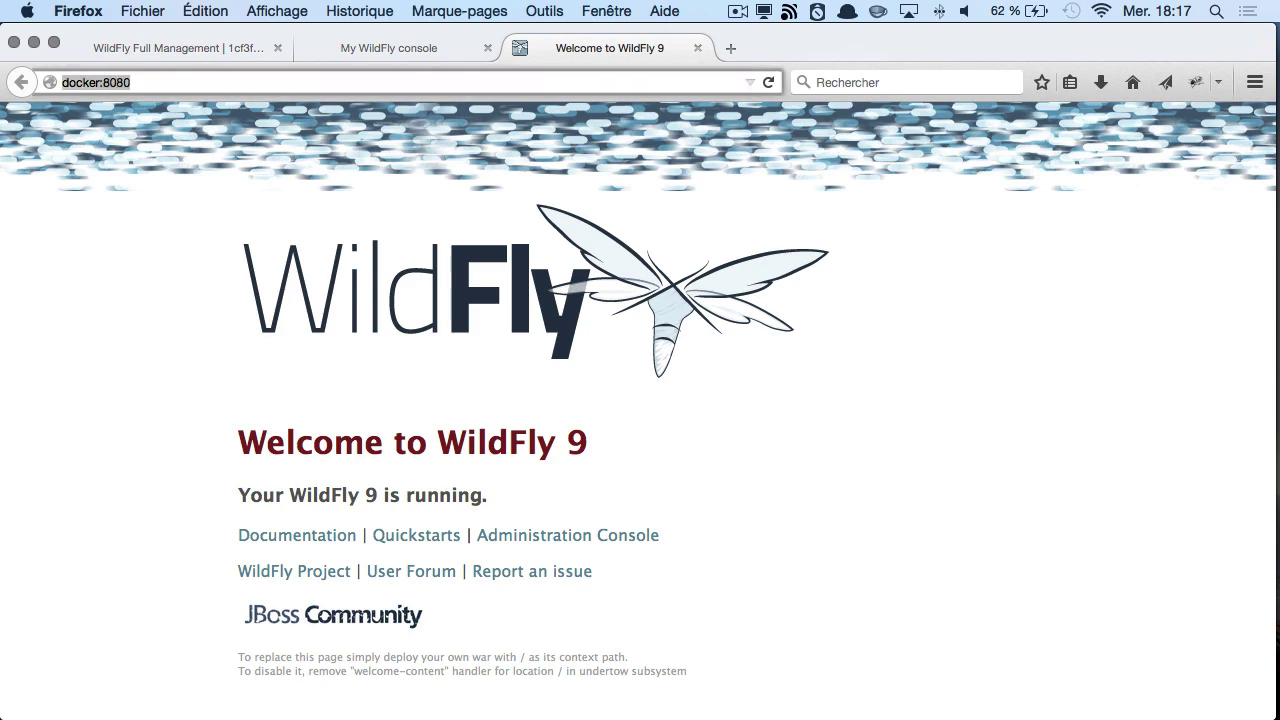
pyautogui.press('Right')
pyautogui.write('/')
pyautogui.press('Down')
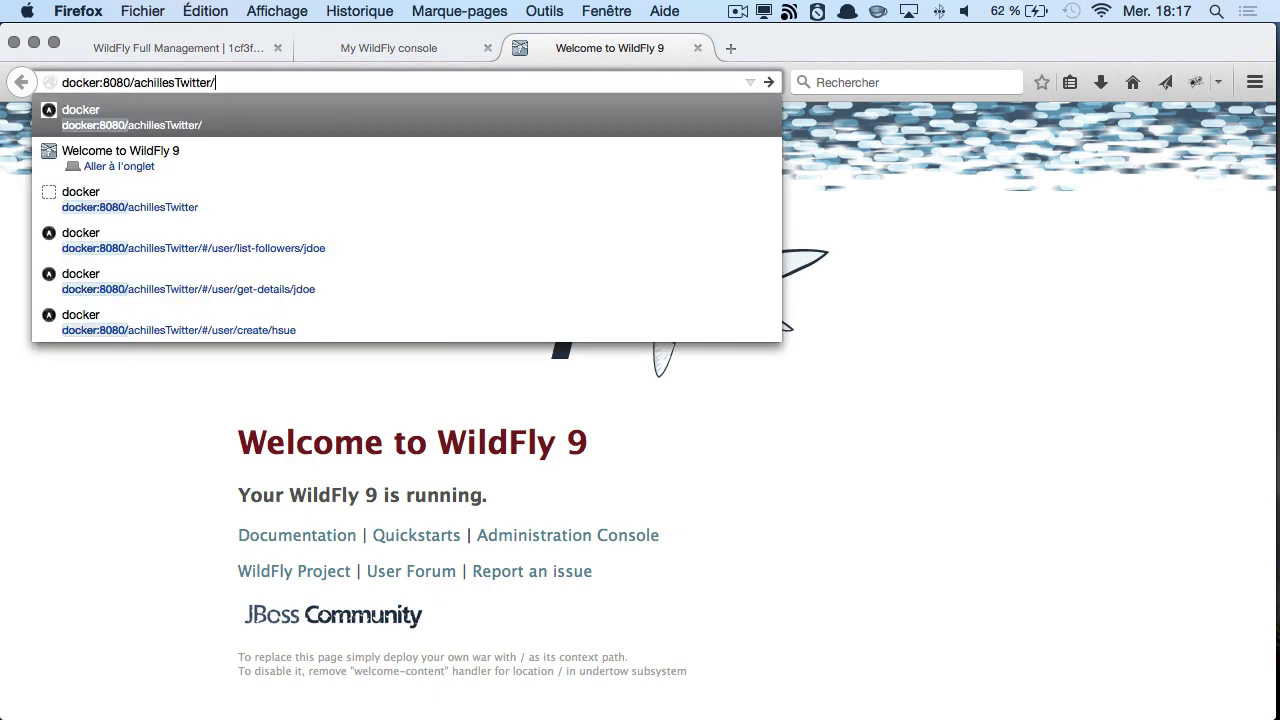
pyautogui.press('Return')
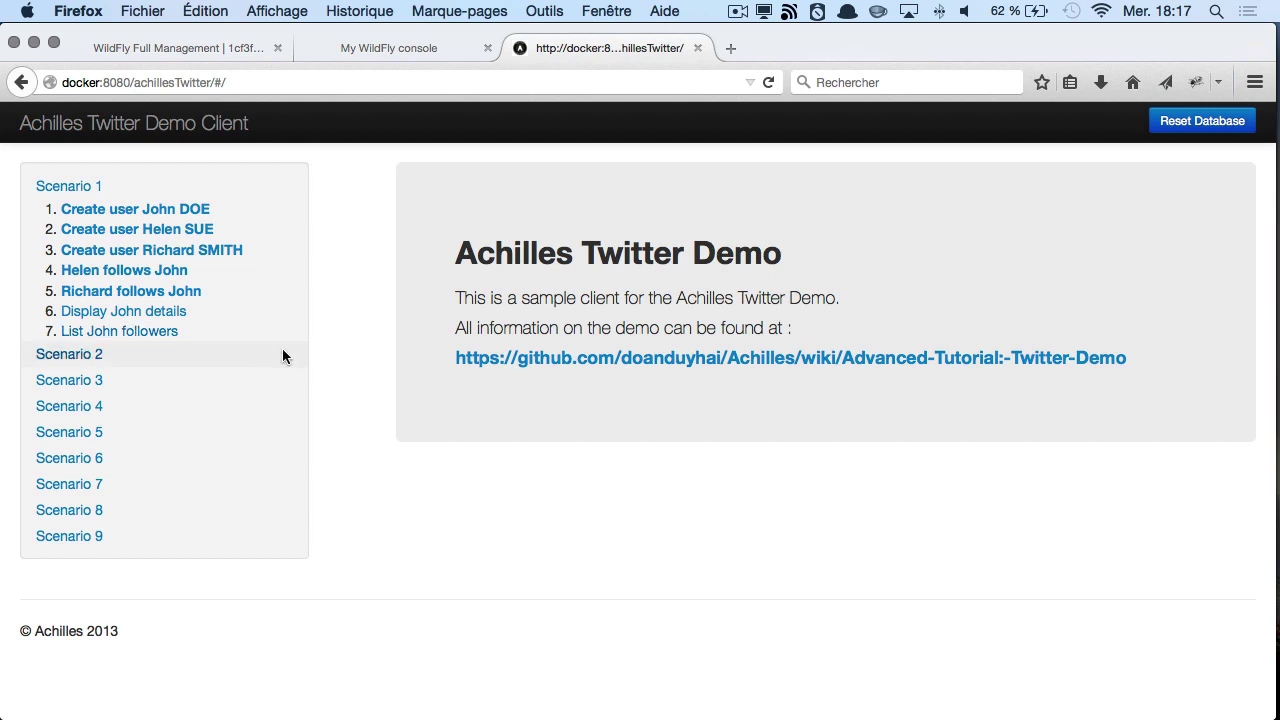
# - Run the Scenario 1 user details and followers list requests before any data exists
pyautogui.click(84, 314)
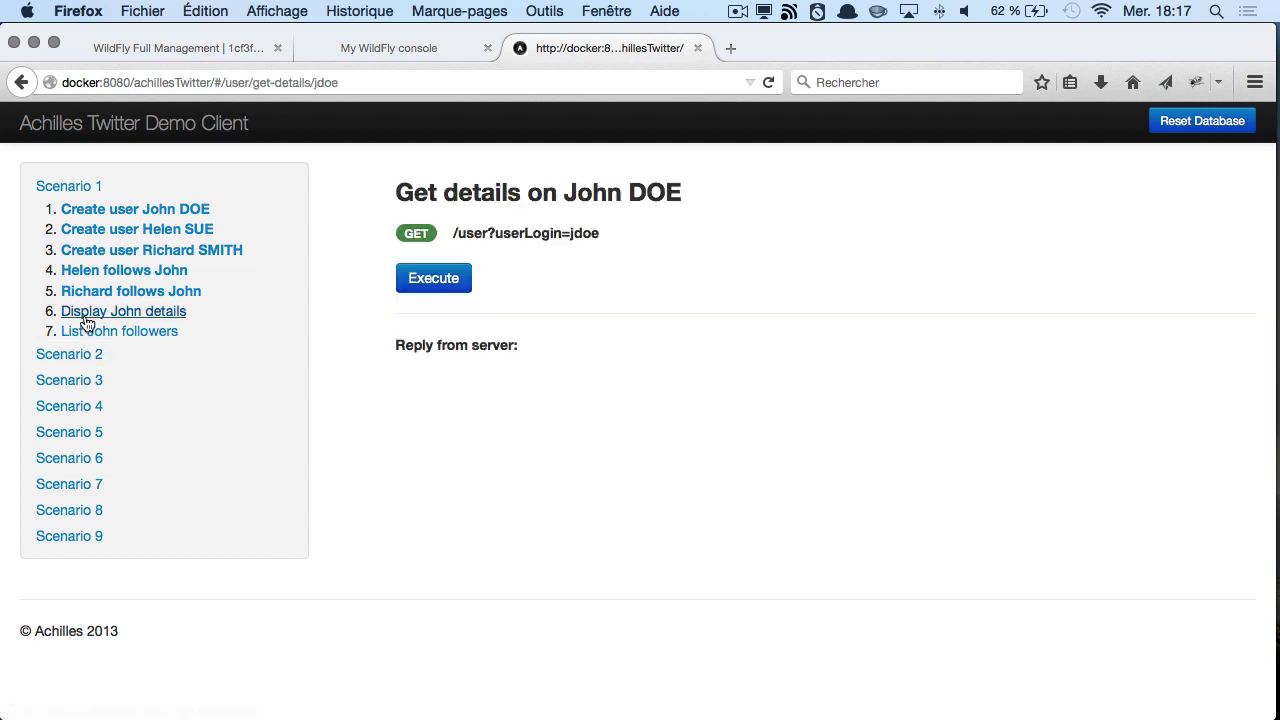
pyautogui.click(444, 280)
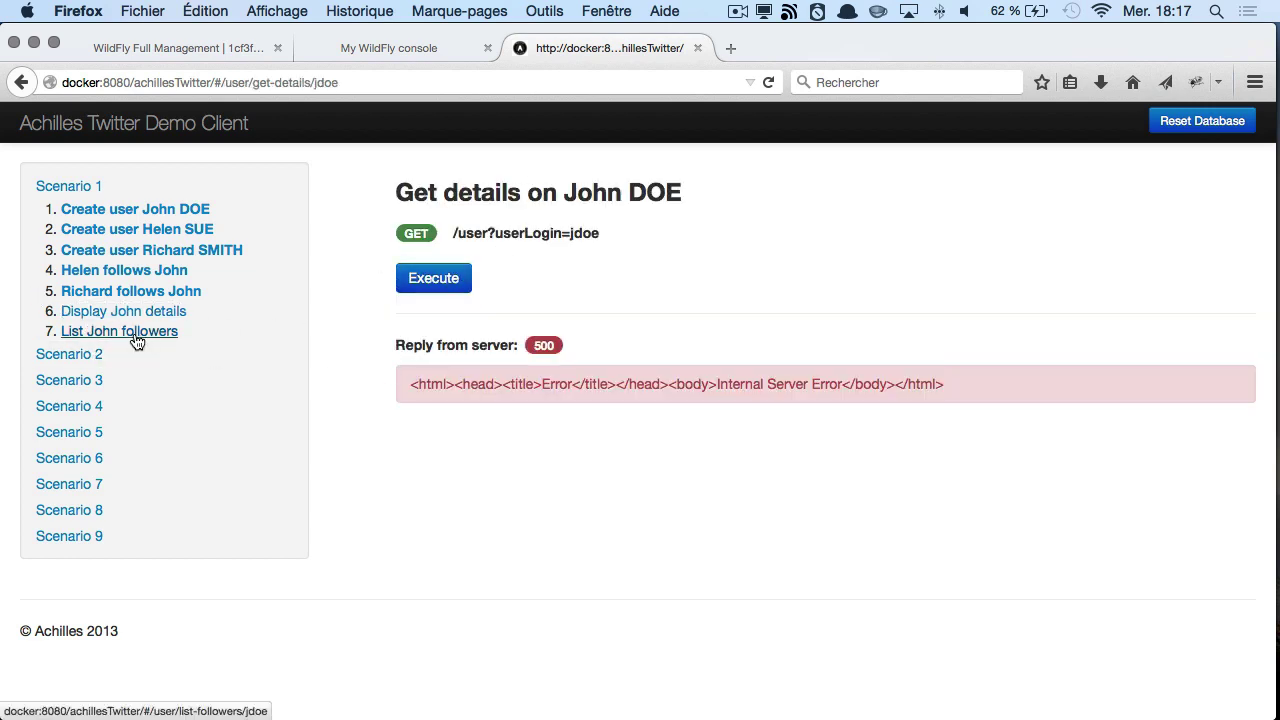
pyautogui.click(137, 331)
pyautogui.click(428, 284)
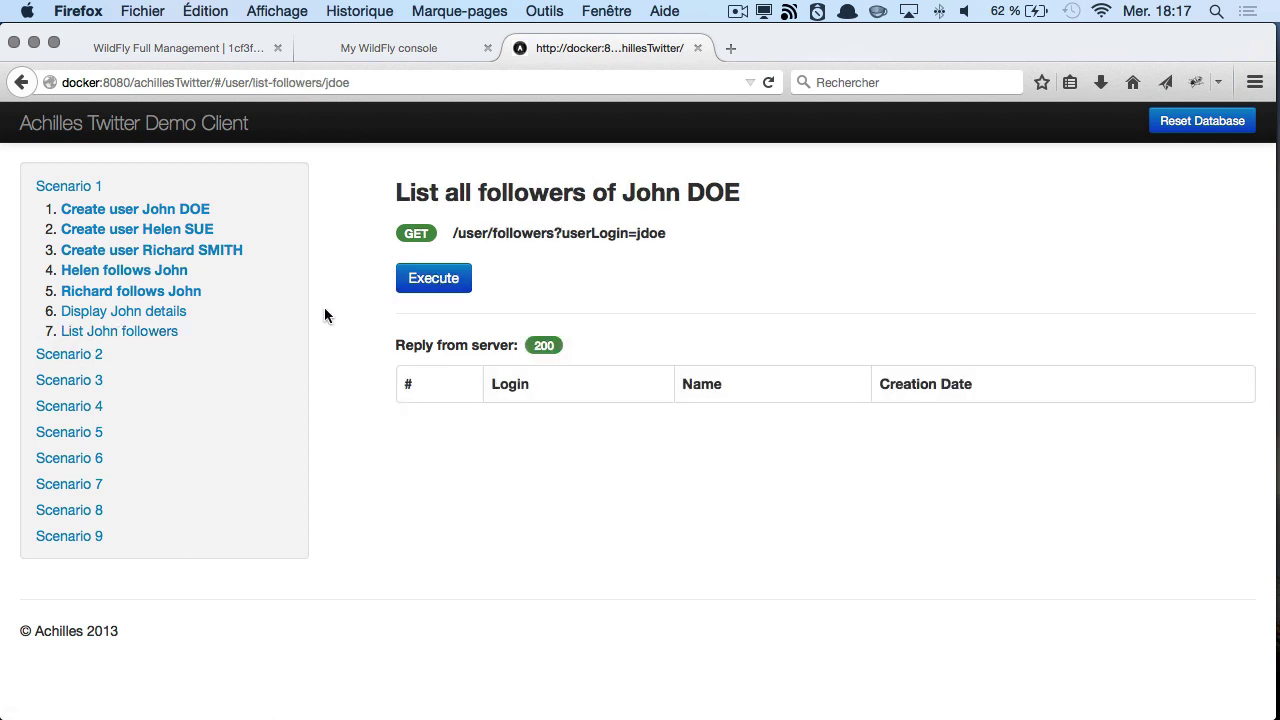
# - Execute the three Scenario 1 requests that create the three demo users
pyautogui.click(106, 211)
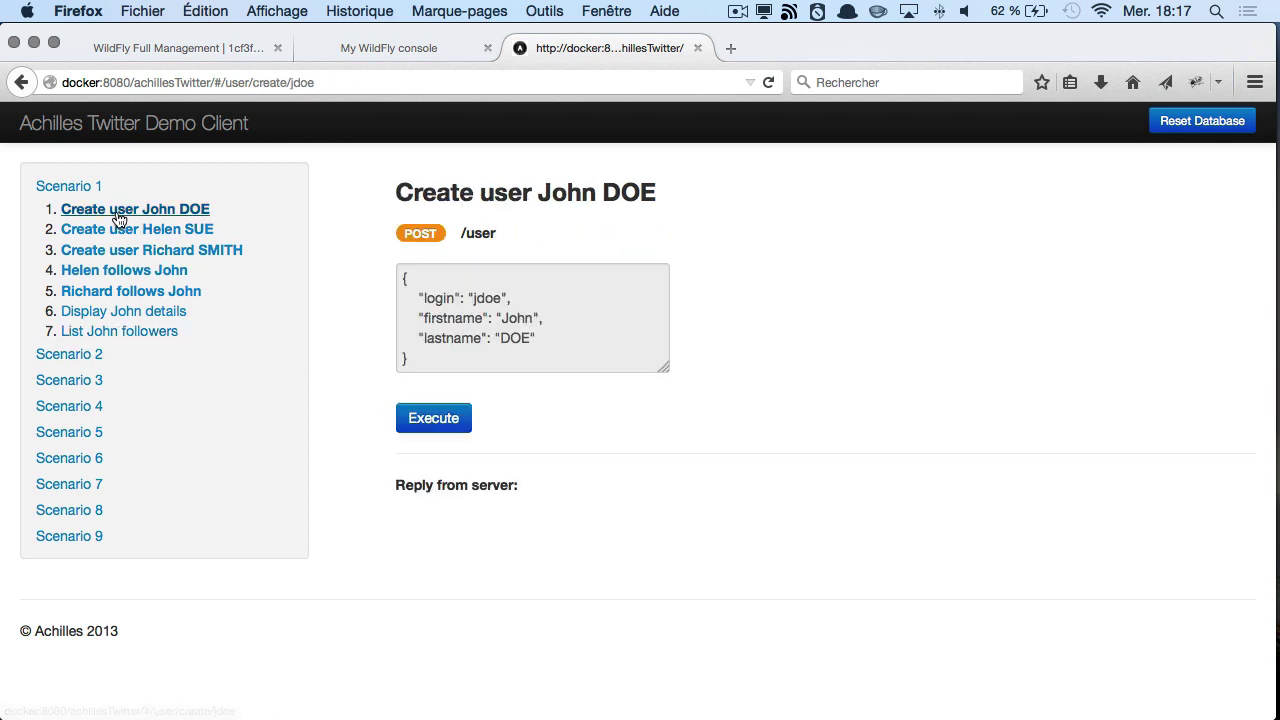
pyautogui.click(411, 420)
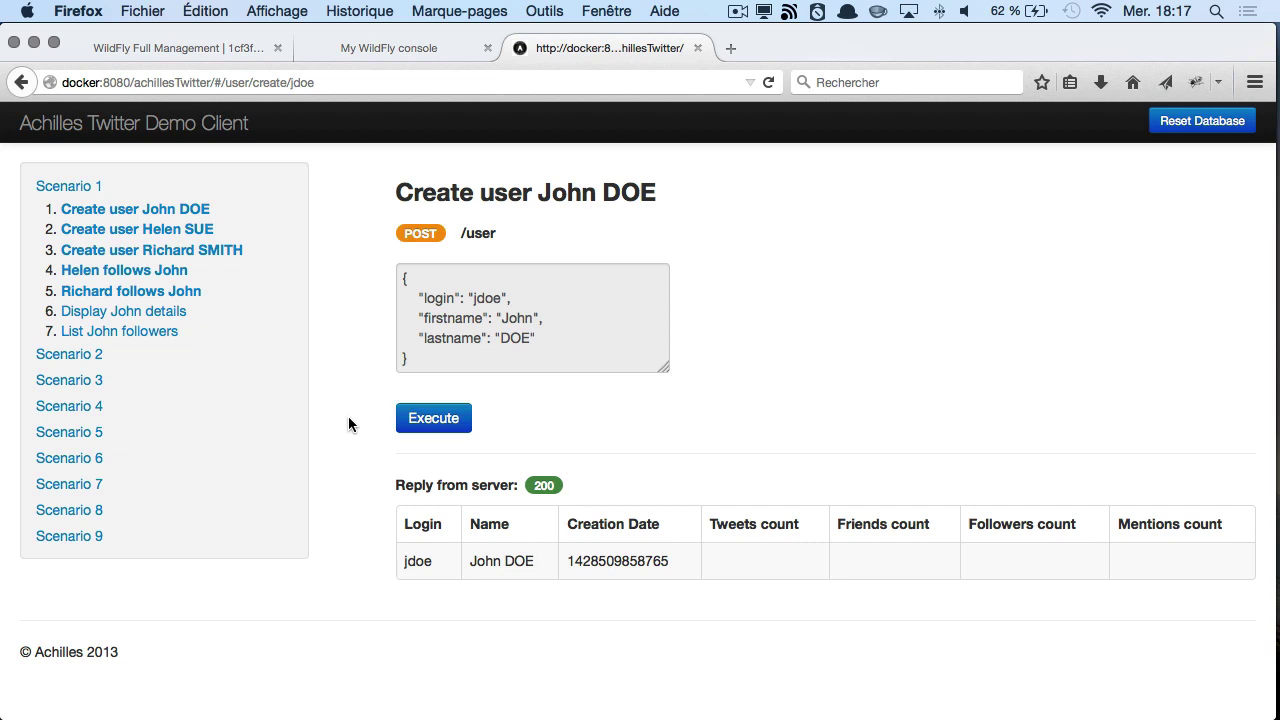
pyautogui.click(152, 234)
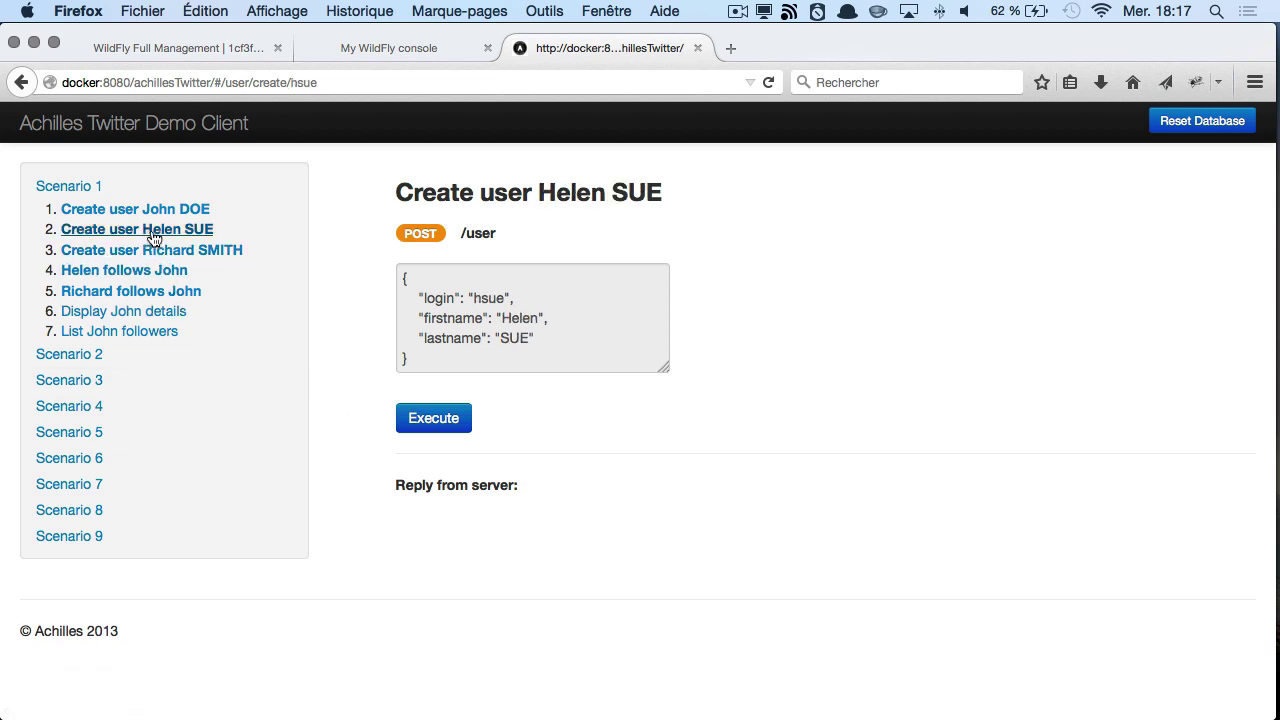
pyautogui.click(445, 422)
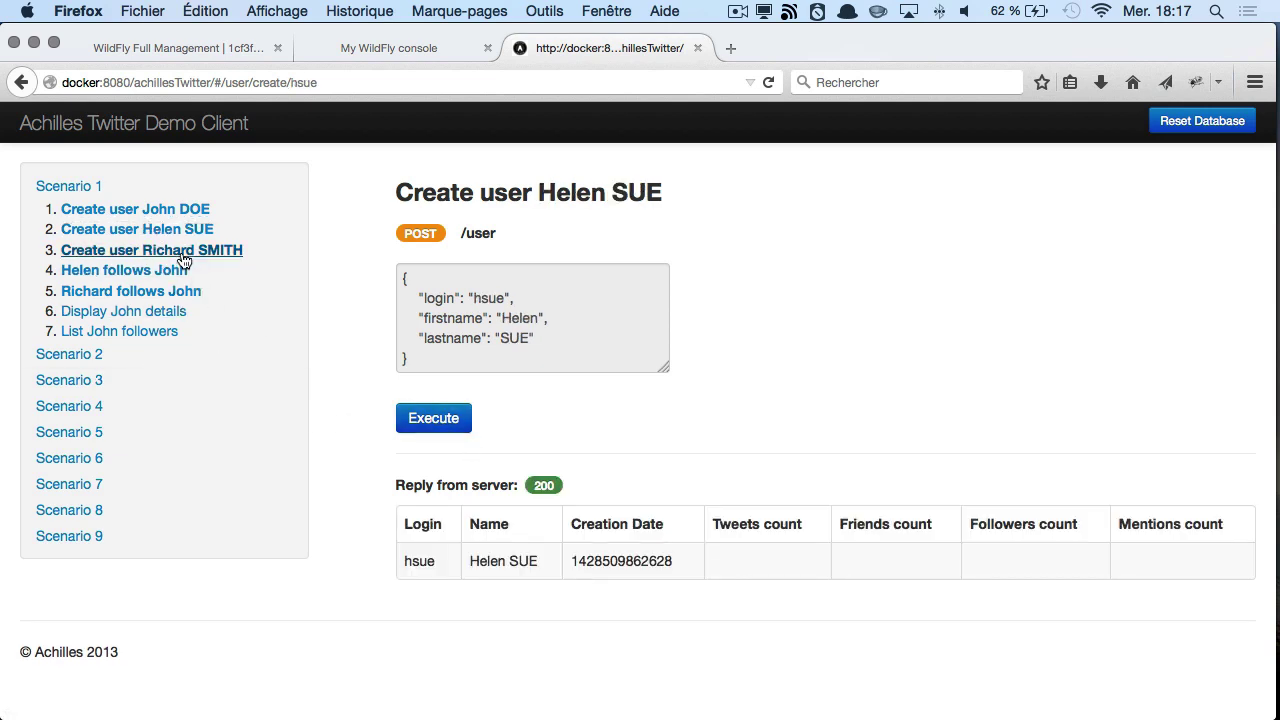
pyautogui.click(232, 251)
pyautogui.click(403, 414)
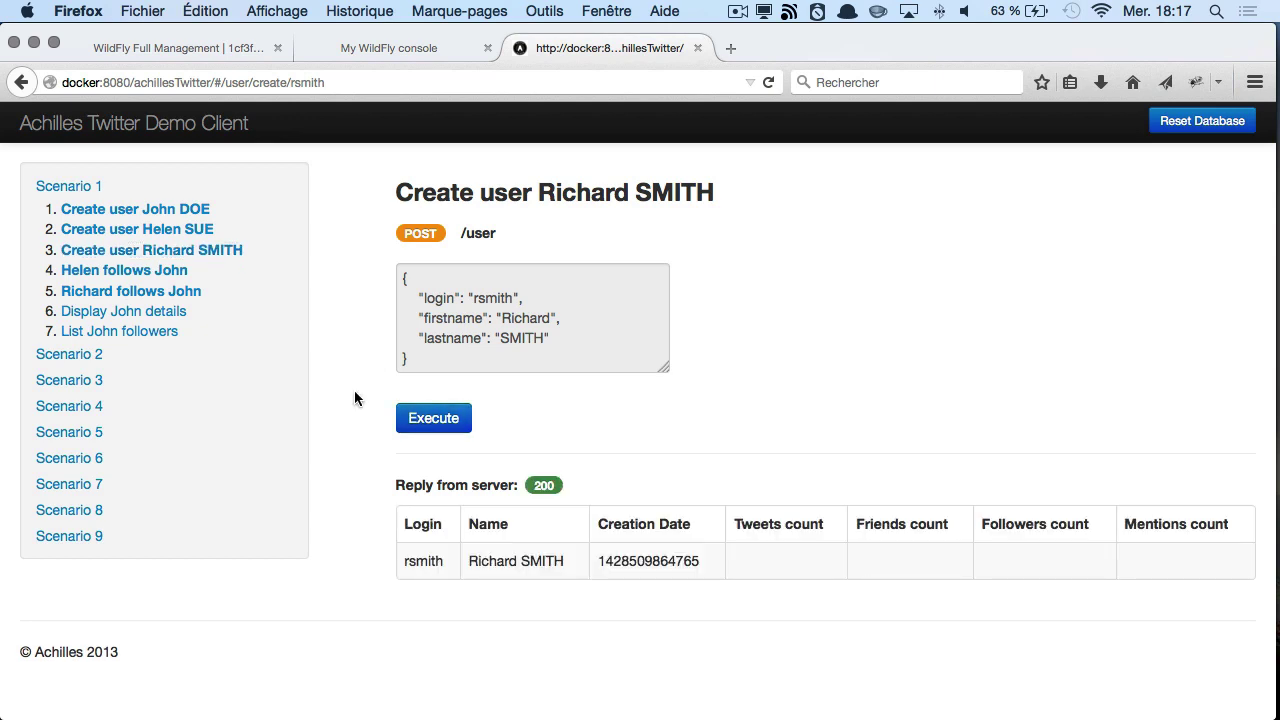
# - Make the second and third users follow the first, then fetch its details and two followers
pyautogui.click(145, 270)
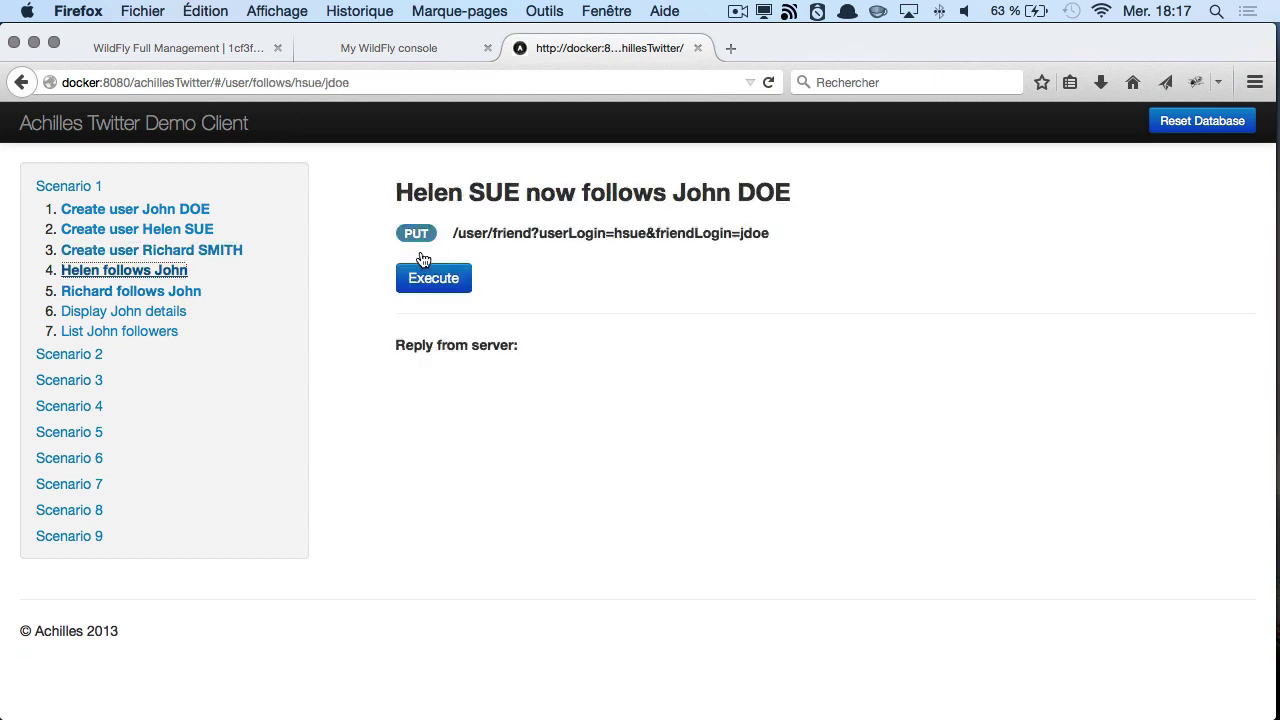
pyautogui.click(428, 280)
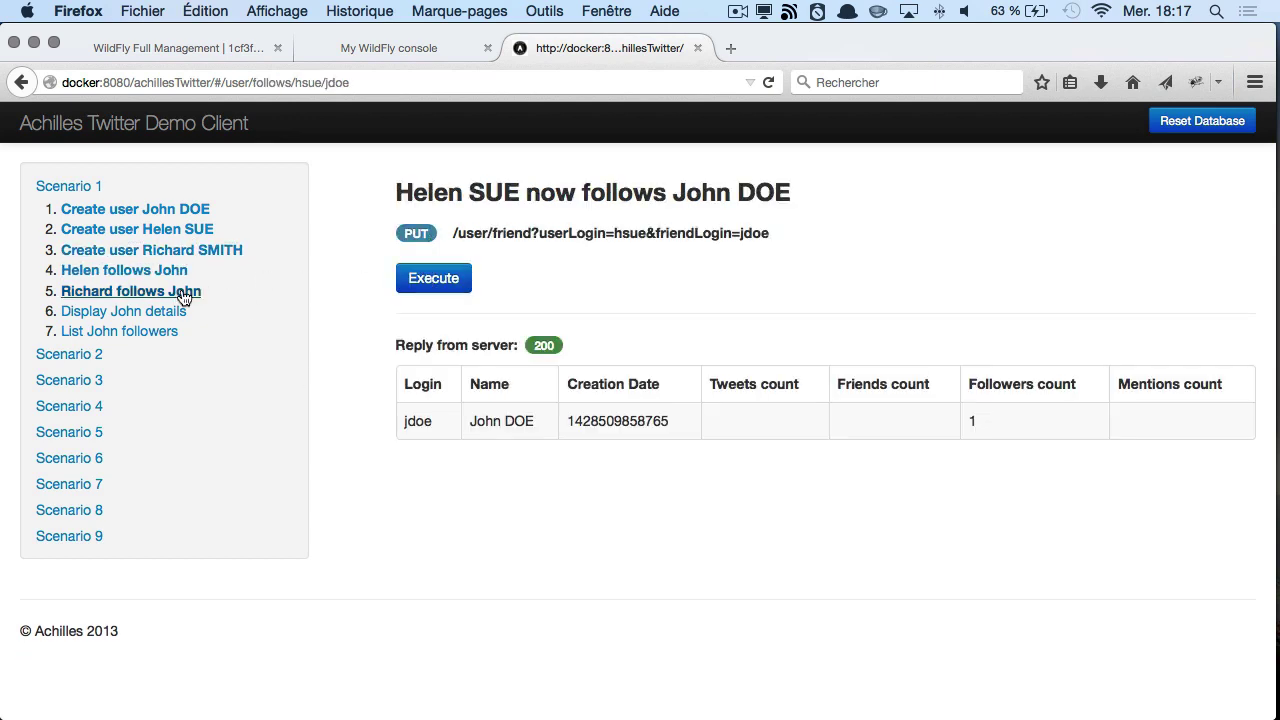
pyautogui.click(183, 297)
pyautogui.click(410, 280)
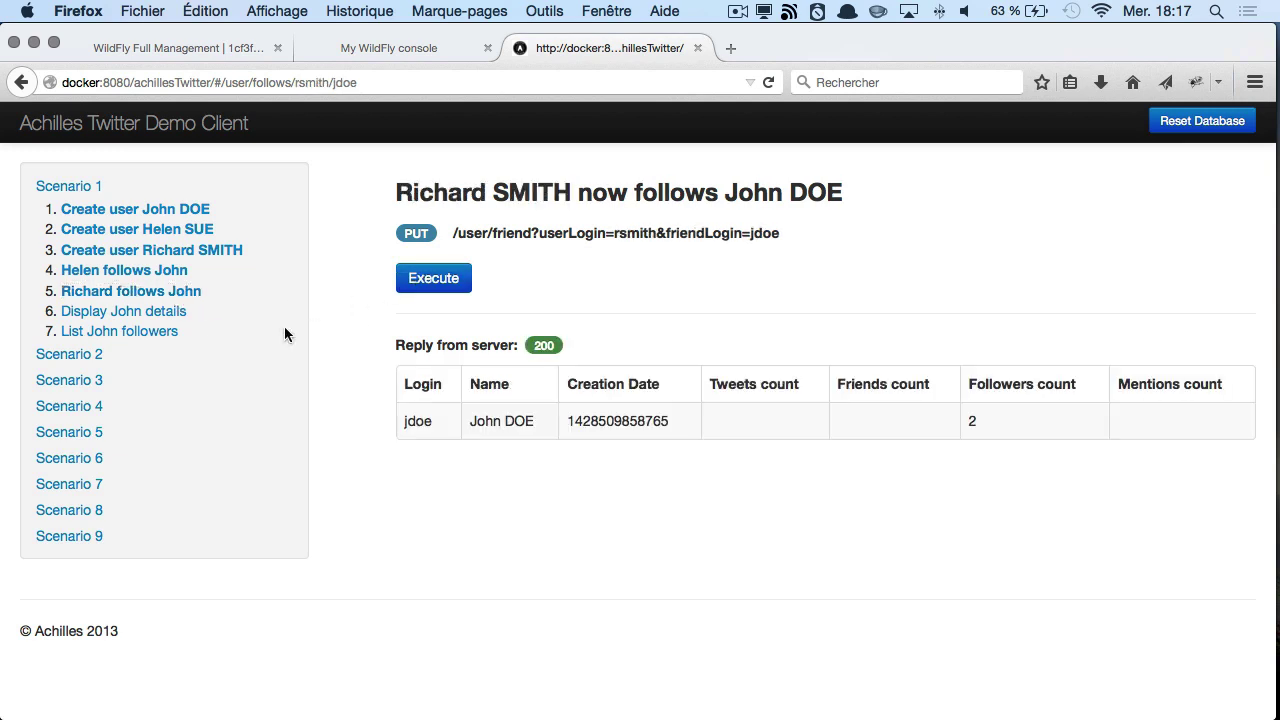
pyautogui.click(165, 312)
pyautogui.click(443, 280)
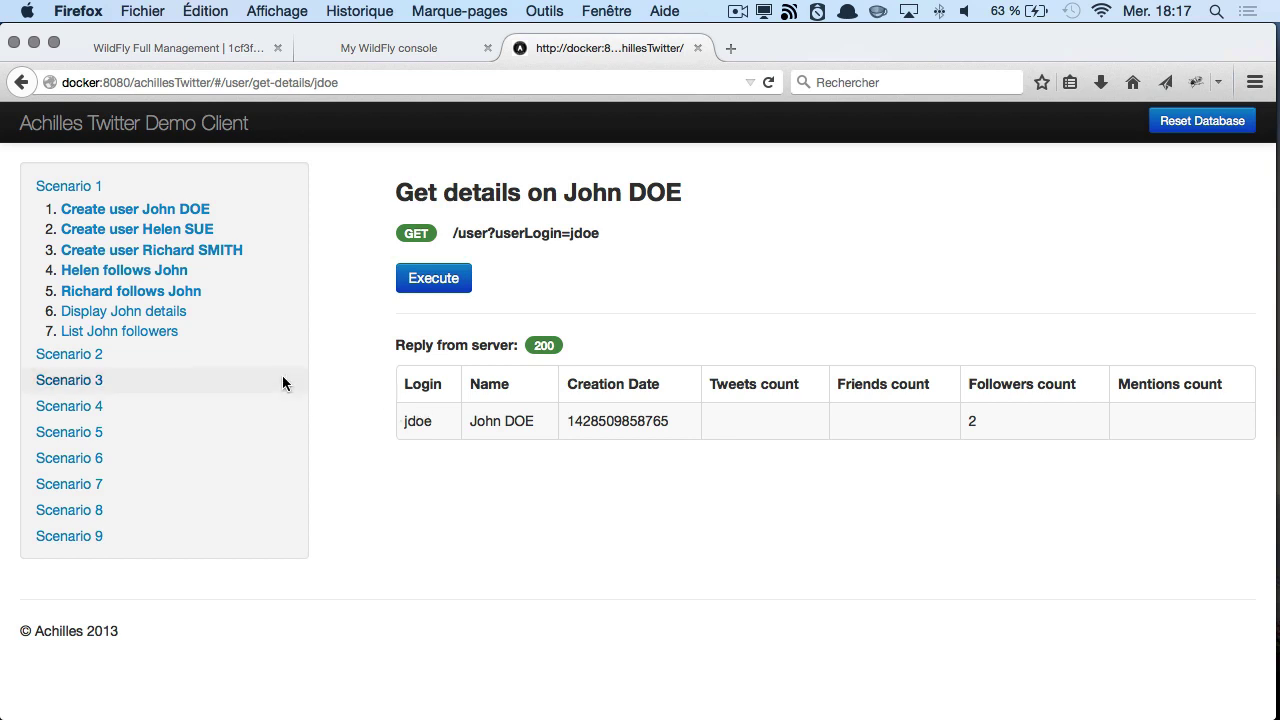
pyautogui.click(125, 331)
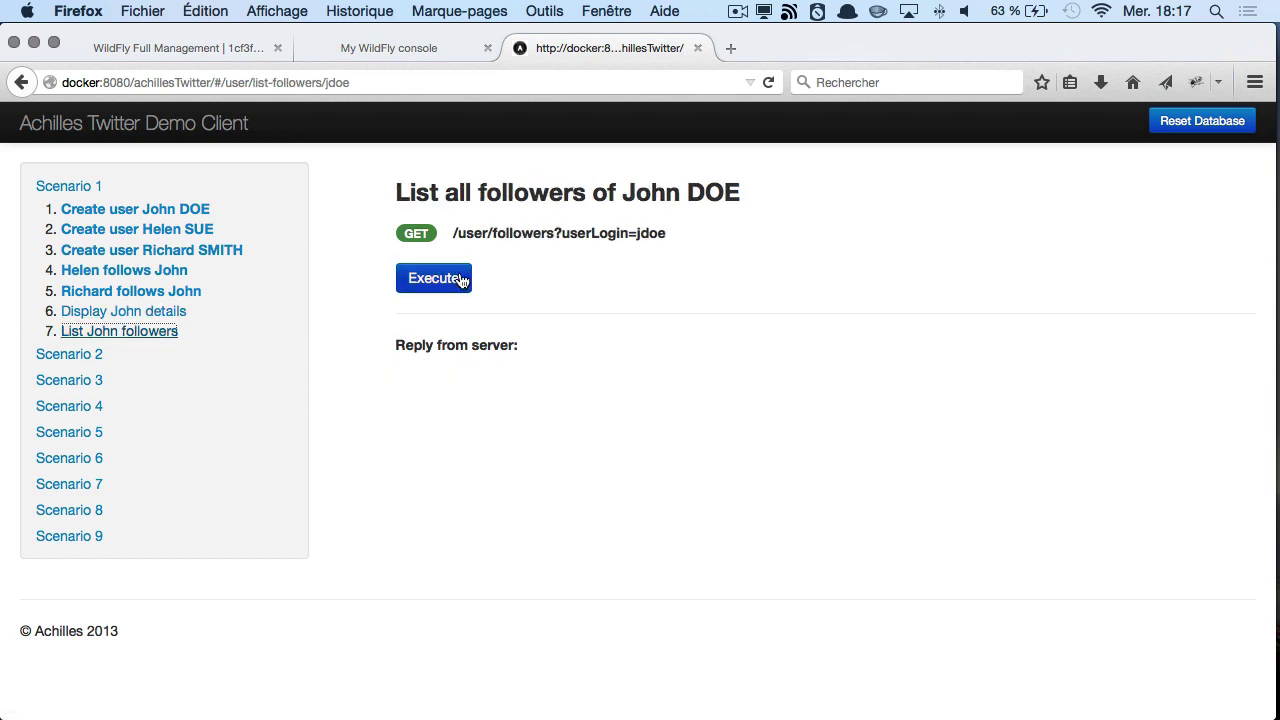
pyautogui.click(449, 280)
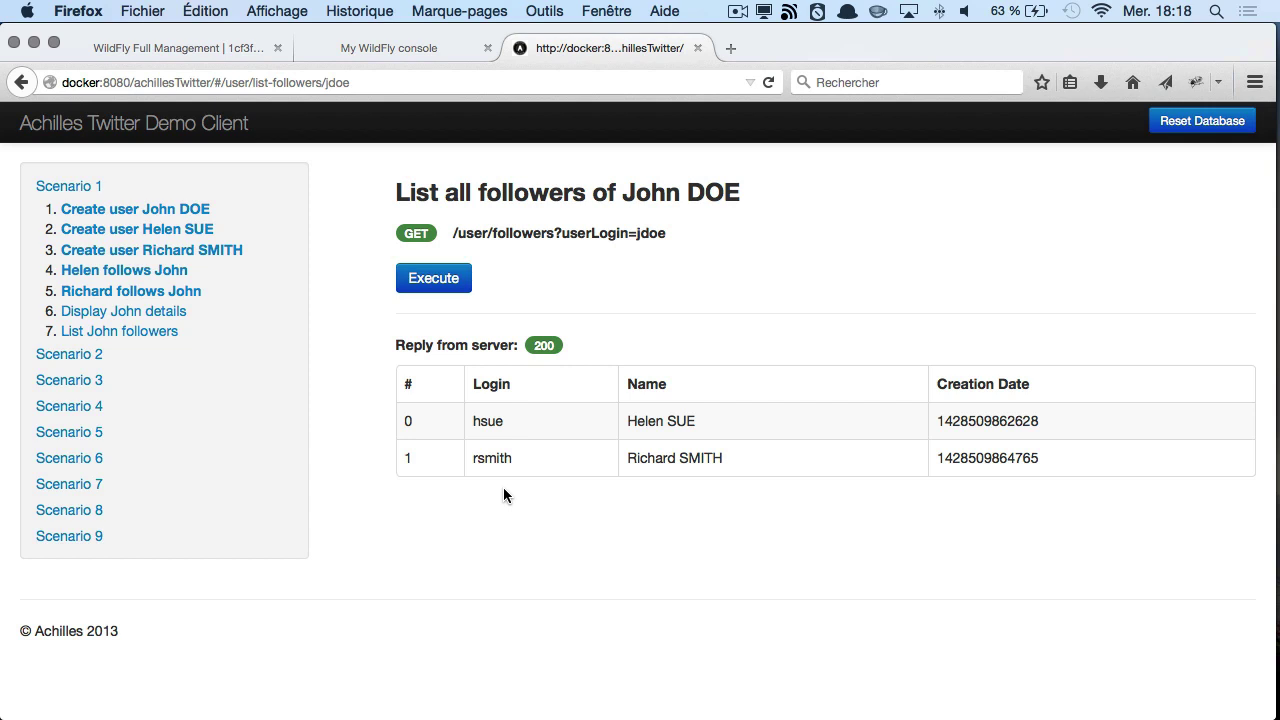
# - Resume the DevoxxFr2015-WFcore.pdf slideshow in Aperçu and advance one slide
pyautogui.press('super+Tab')
pyautogui.press('super+Tab')
pyautogui.press('super+Tab')
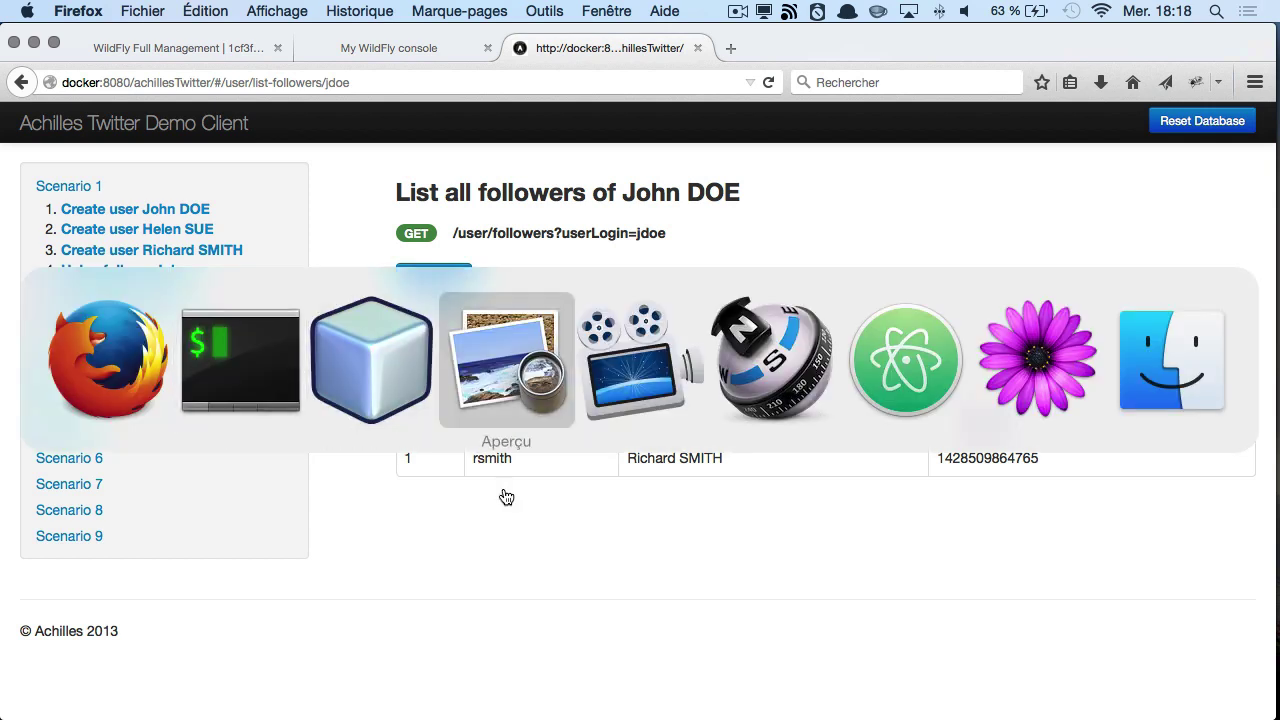
pyautogui.press('super+shift+f')
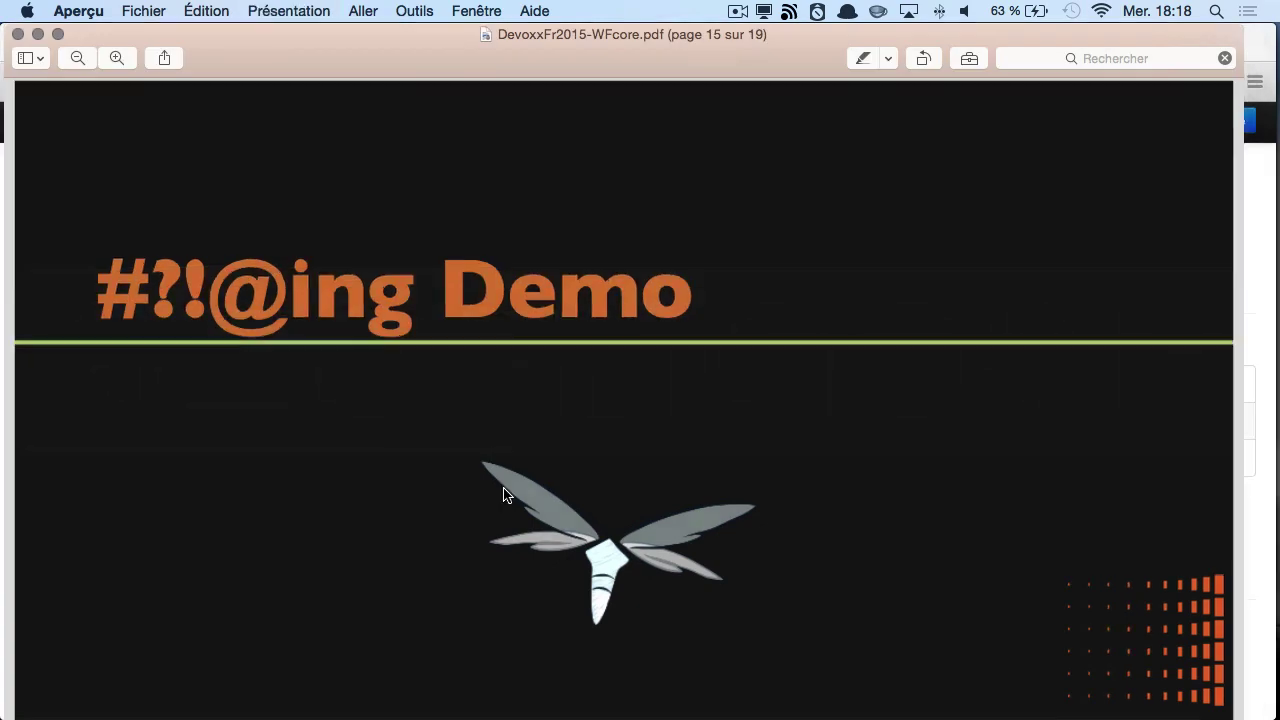
pyautogui.press('Right')
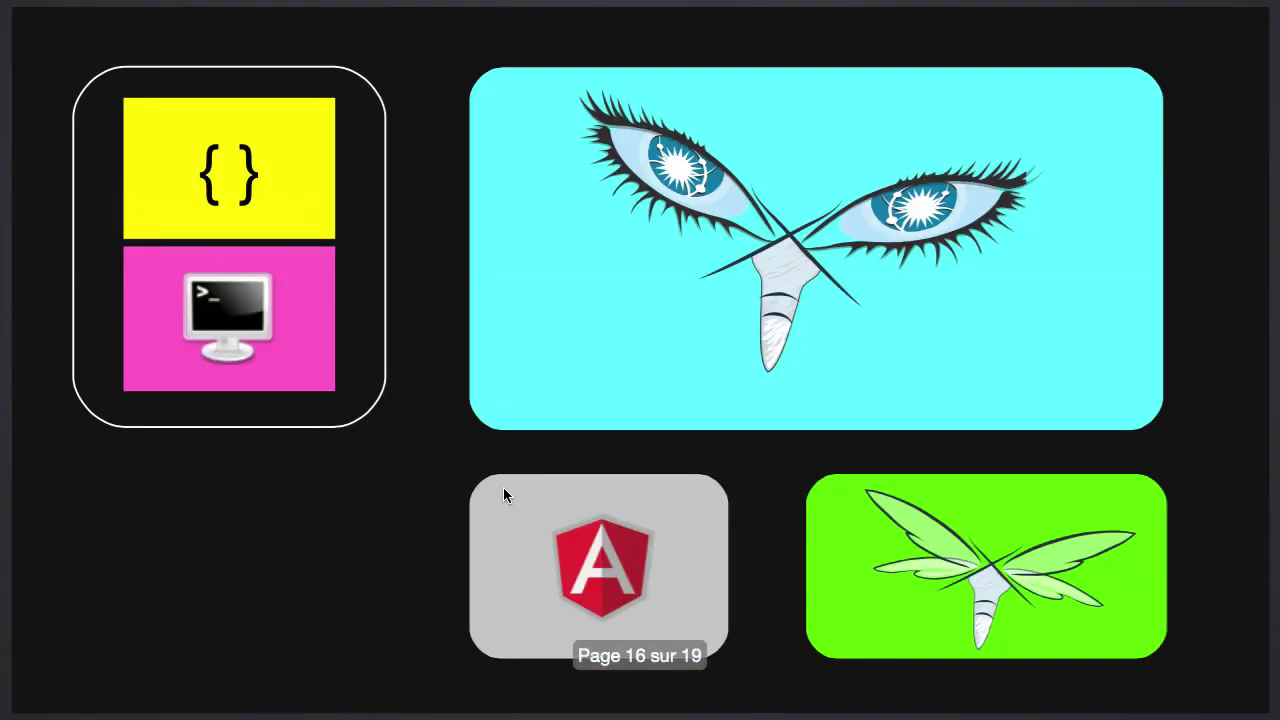